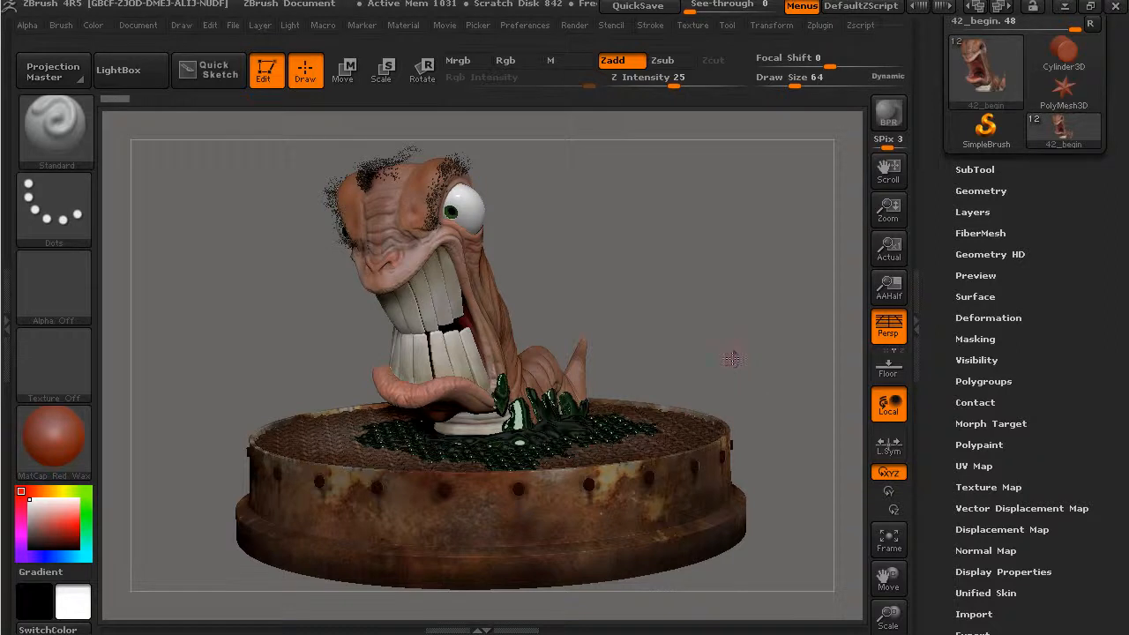
# Lower the worm body to subdivision level 1.
pyautogui.moveTo(733, 265); pyautogui.dragTo(528, 277)
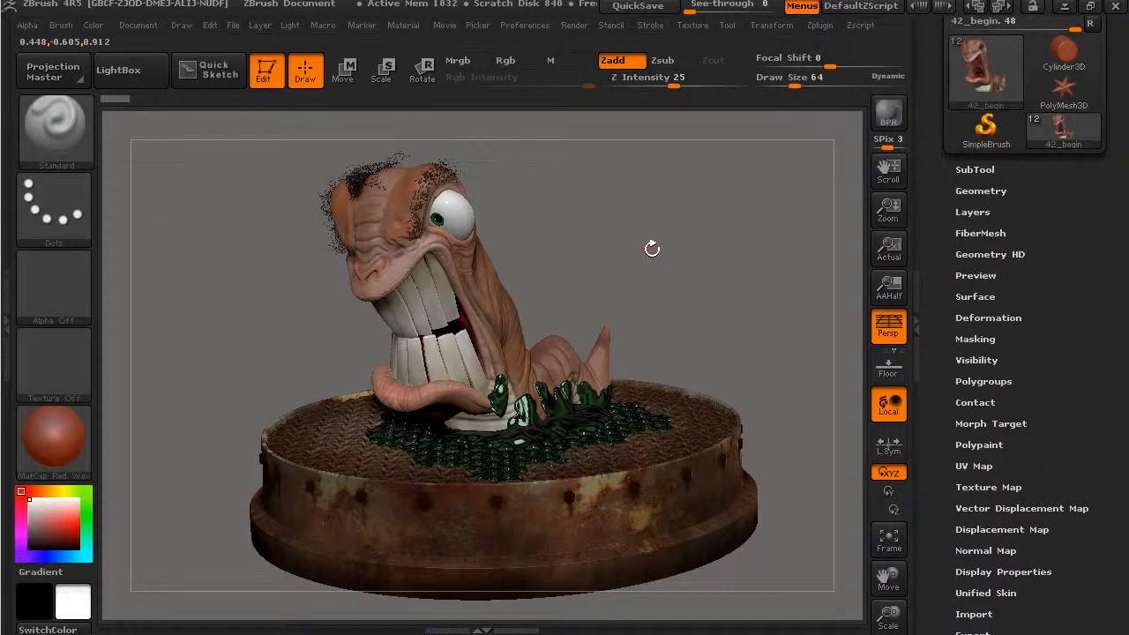
pyautogui.moveTo(698, 291); pyautogui.dragTo(633, 283)
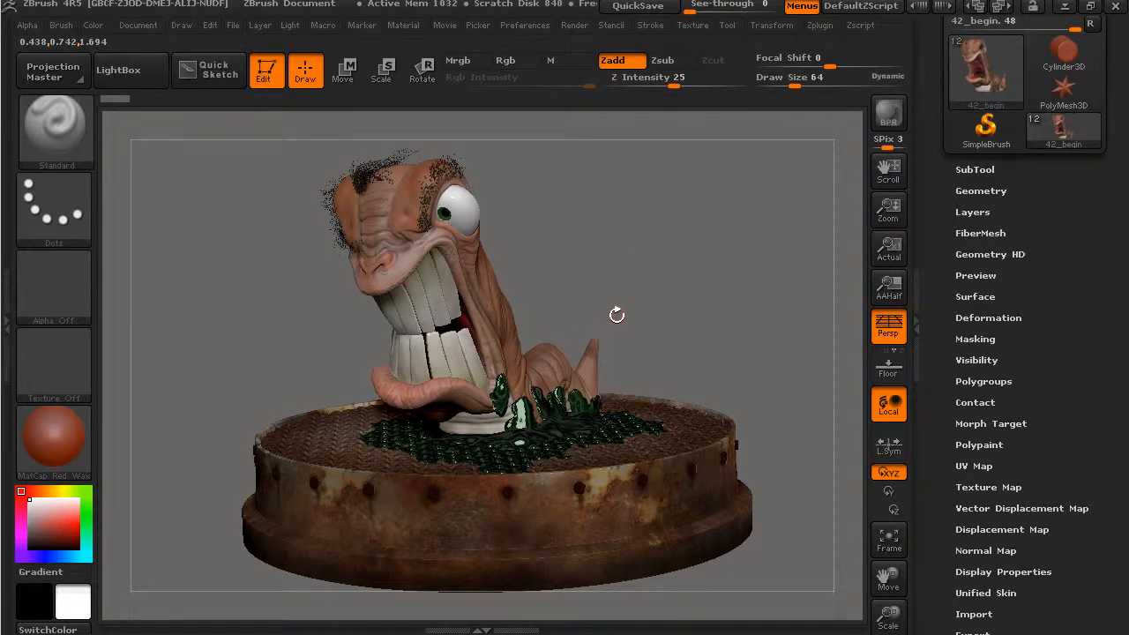
pyautogui.moveTo(746, 304)
pyautogui.mouseDown()
pyautogui.moveTo(723, 288)
pyautogui.moveTo(759, 292)
pyautogui.moveTo(487, 311)
pyautogui.mouseUp()
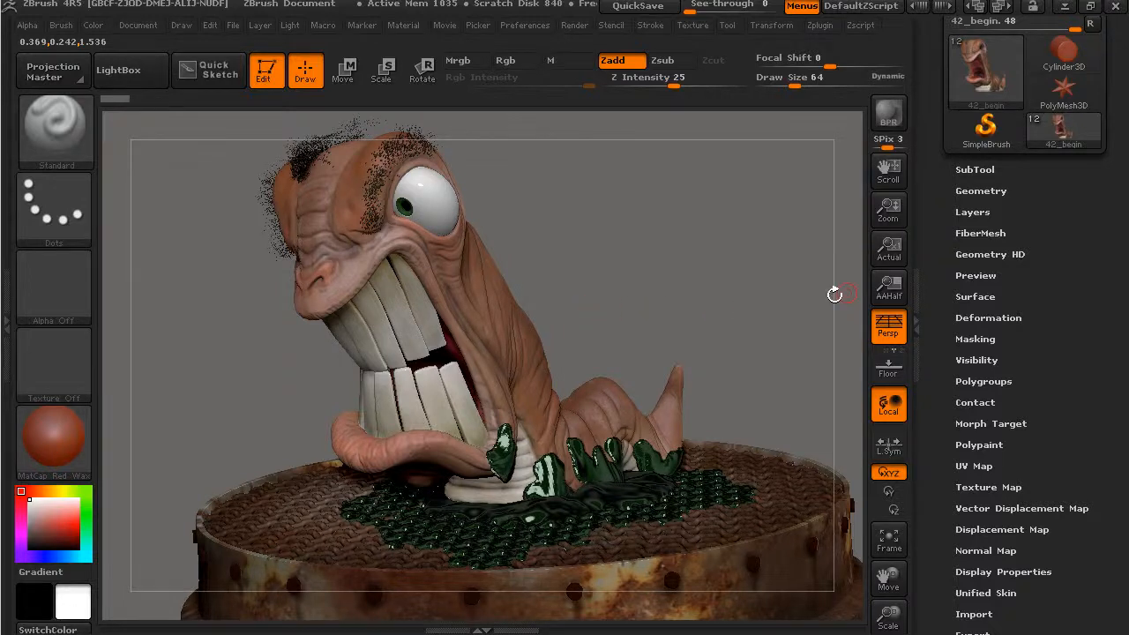
pyautogui.click(969, 169)
pyautogui.moveTo(932, 366); pyautogui.dragTo(938, 251)
pyautogui.moveTo(935, 308); pyautogui.dragTo(935, 338)
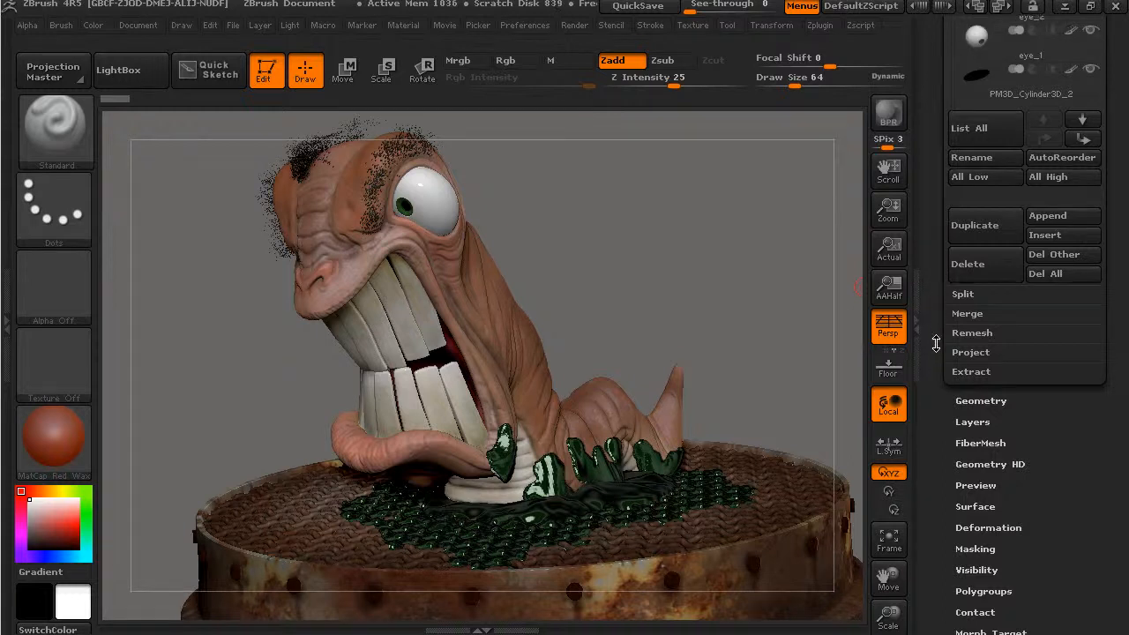
pyautogui.click(995, 399)
pyautogui.moveTo(1015, 50); pyautogui.dragTo(951, 50)
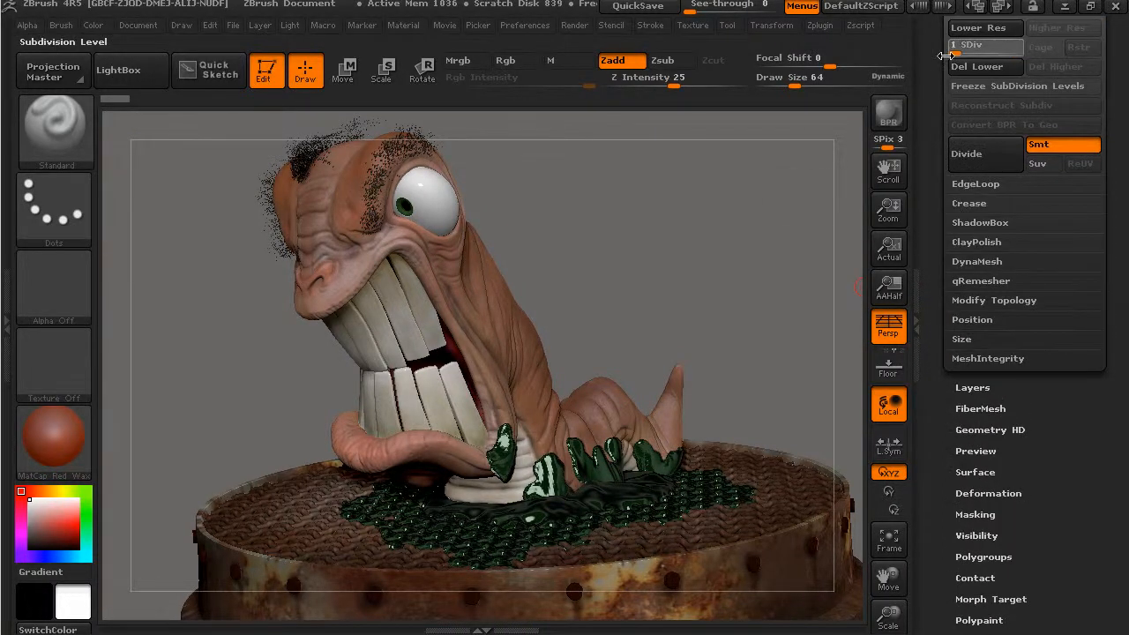
# Create UVs for the worm body with PUVTiles at a UV map size of 2048.
pyautogui.moveTo(937, 353); pyautogui.dragTo(937, 261)
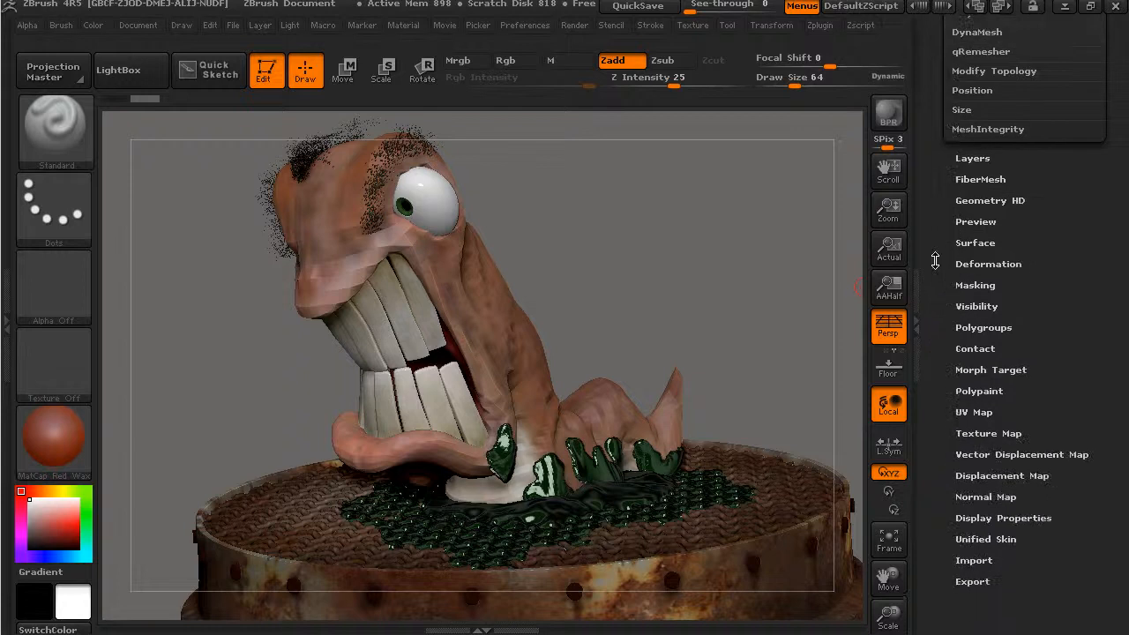
pyautogui.click(978, 412)
pyautogui.moveTo(953, 393); pyautogui.dragTo(965, 483)
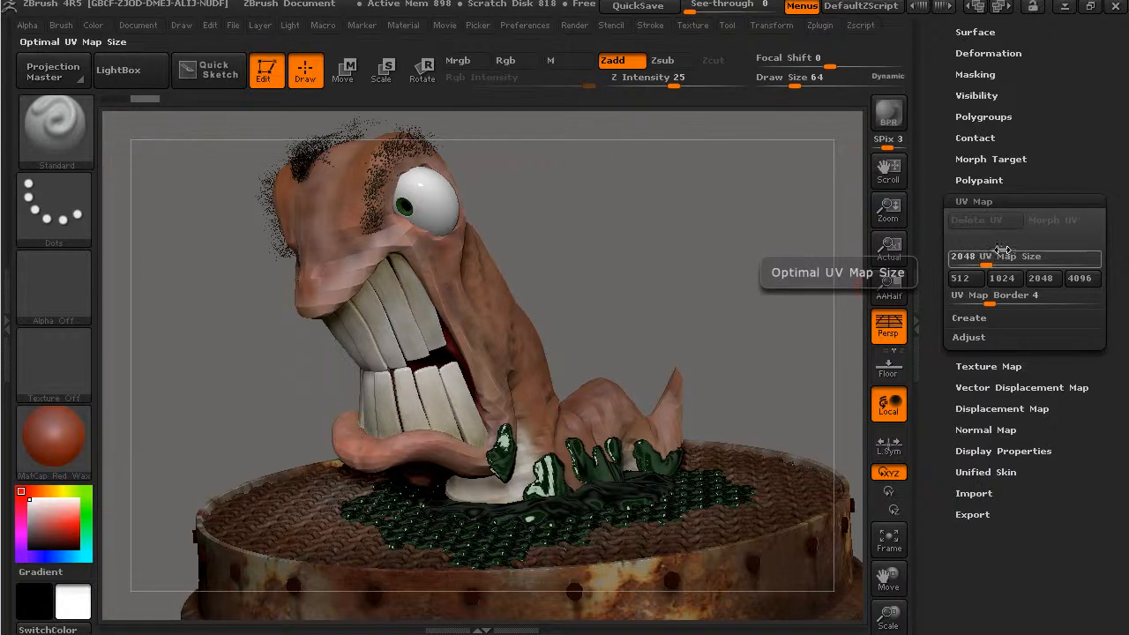
pyautogui.click(969, 320)
pyautogui.scroll(-2, 938, 356)
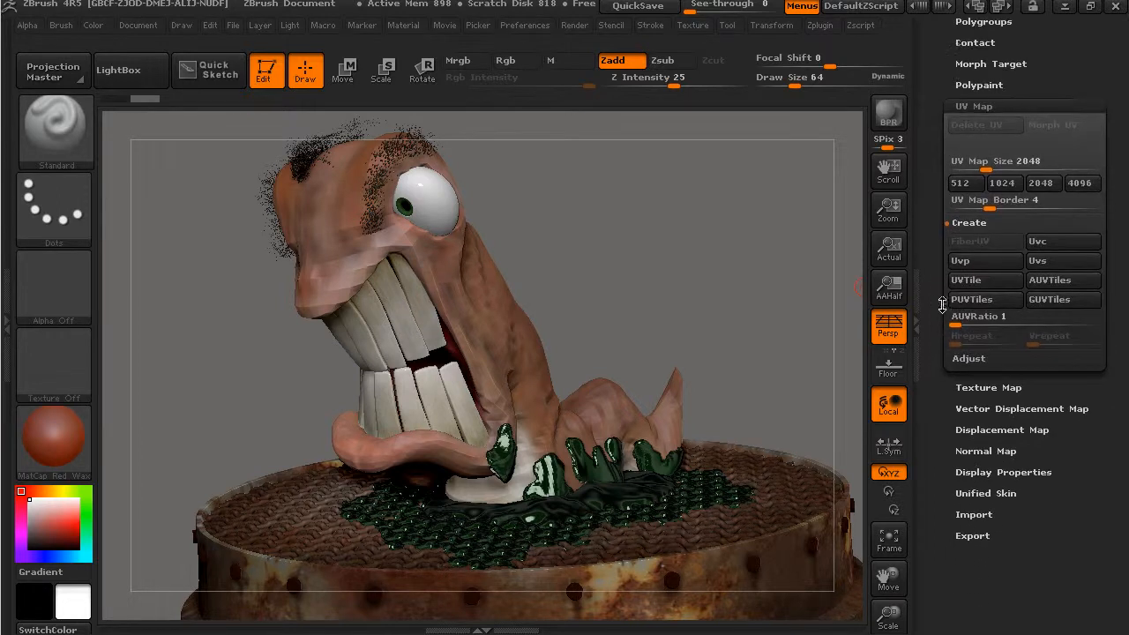
pyautogui.click(969, 363)
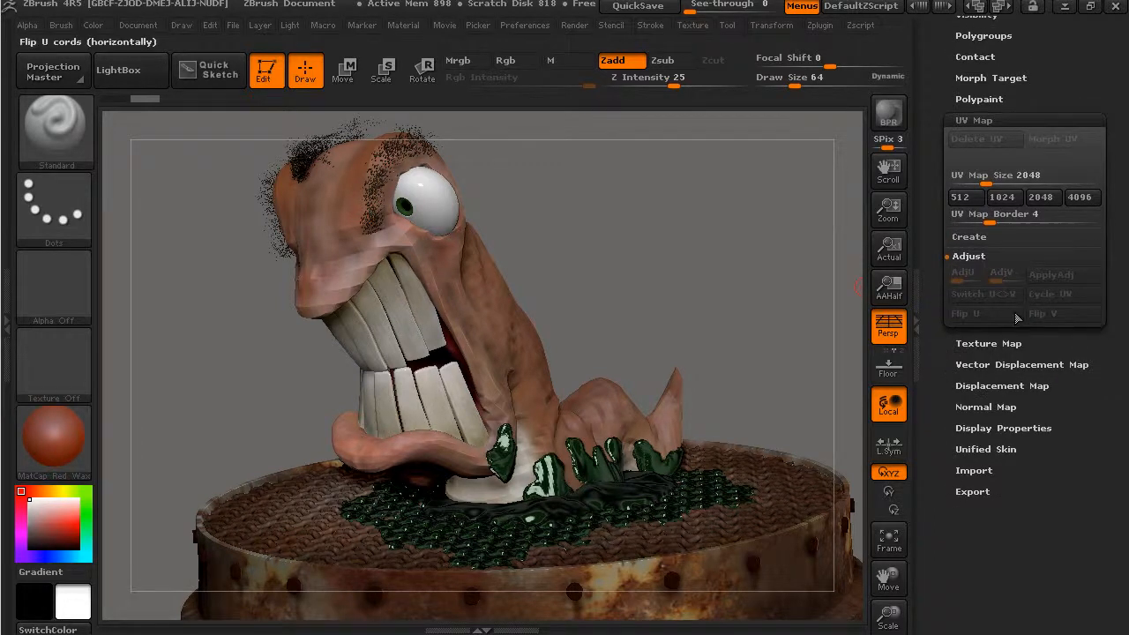
pyautogui.click(971, 237)
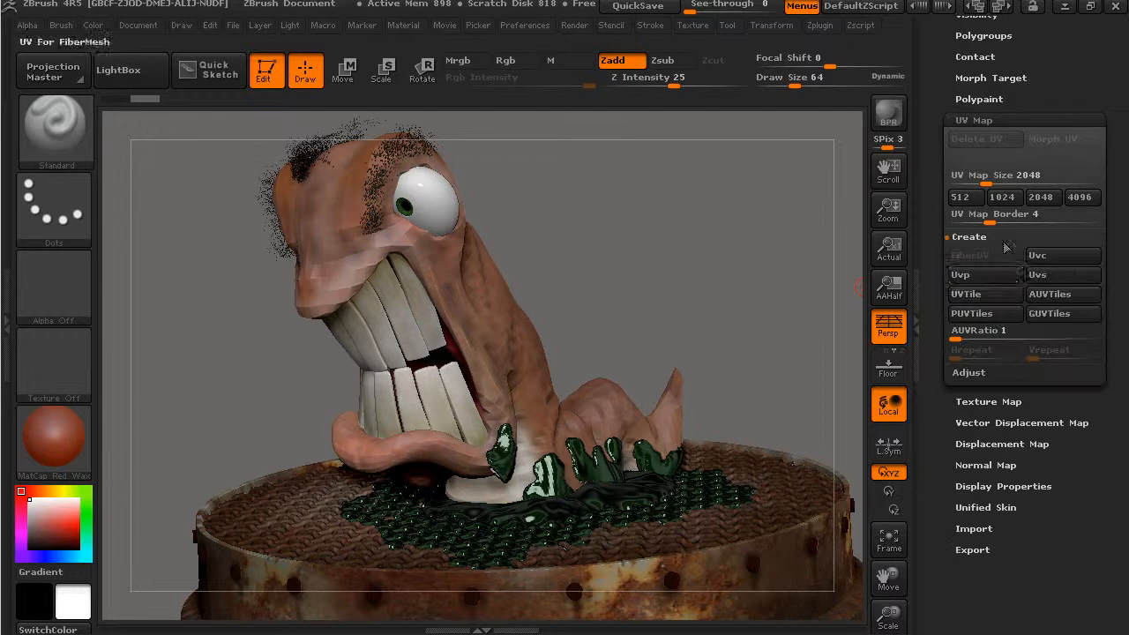
pyautogui.click(1008, 315)
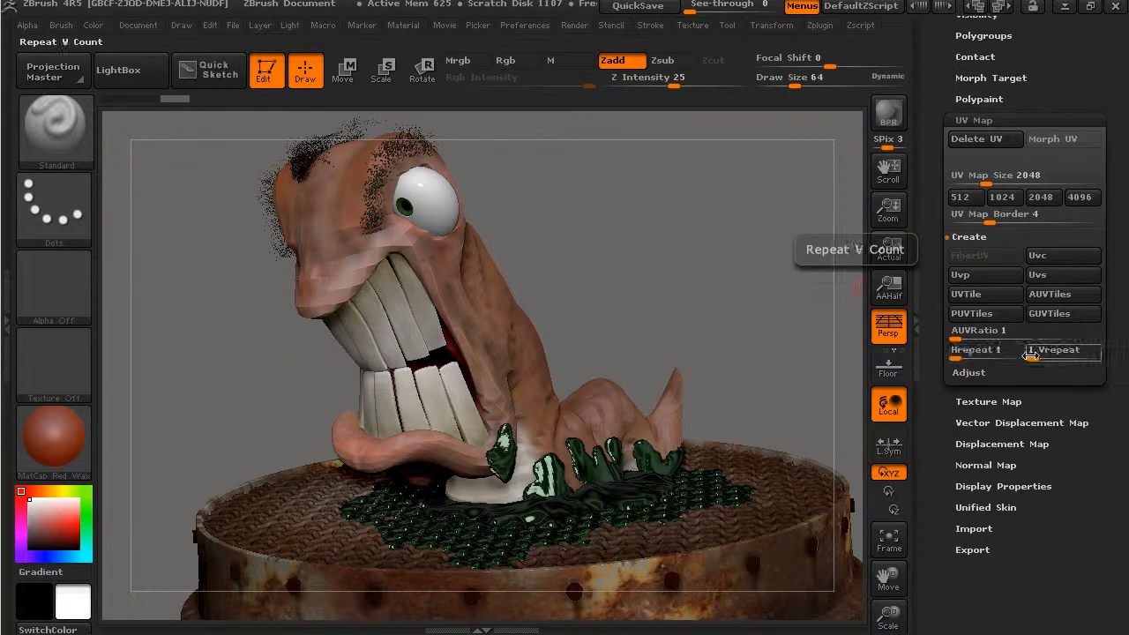
# Generate a texture from the worm body's UV map as a preview, and turn the texture display off.
pyautogui.moveTo(942, 432); pyautogui.dragTo(944, 393)
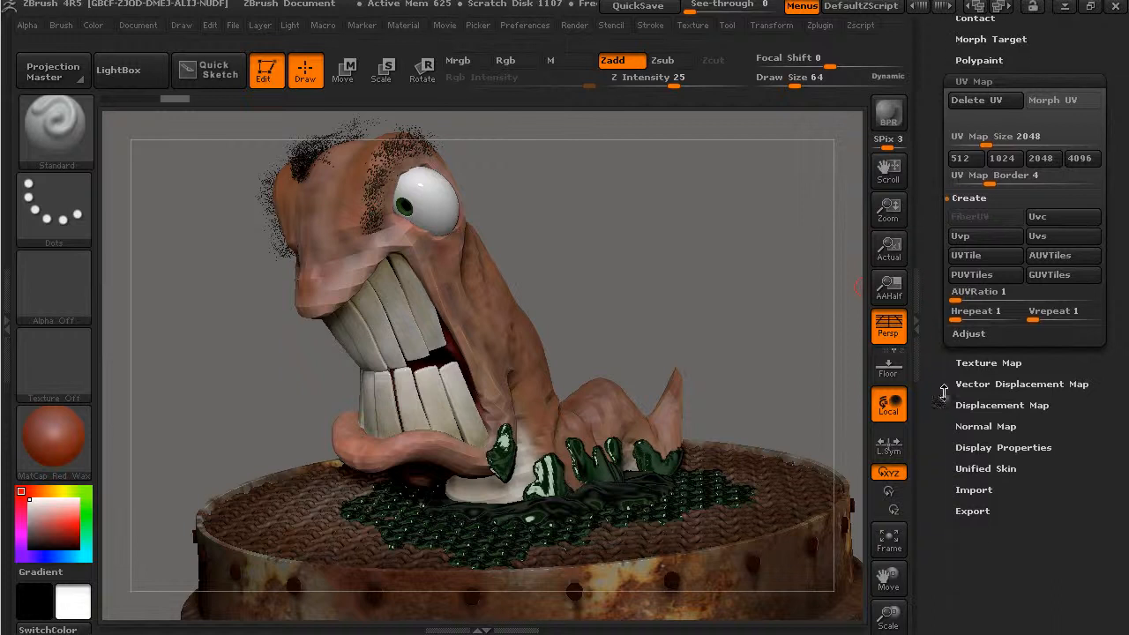
pyautogui.click(981, 364)
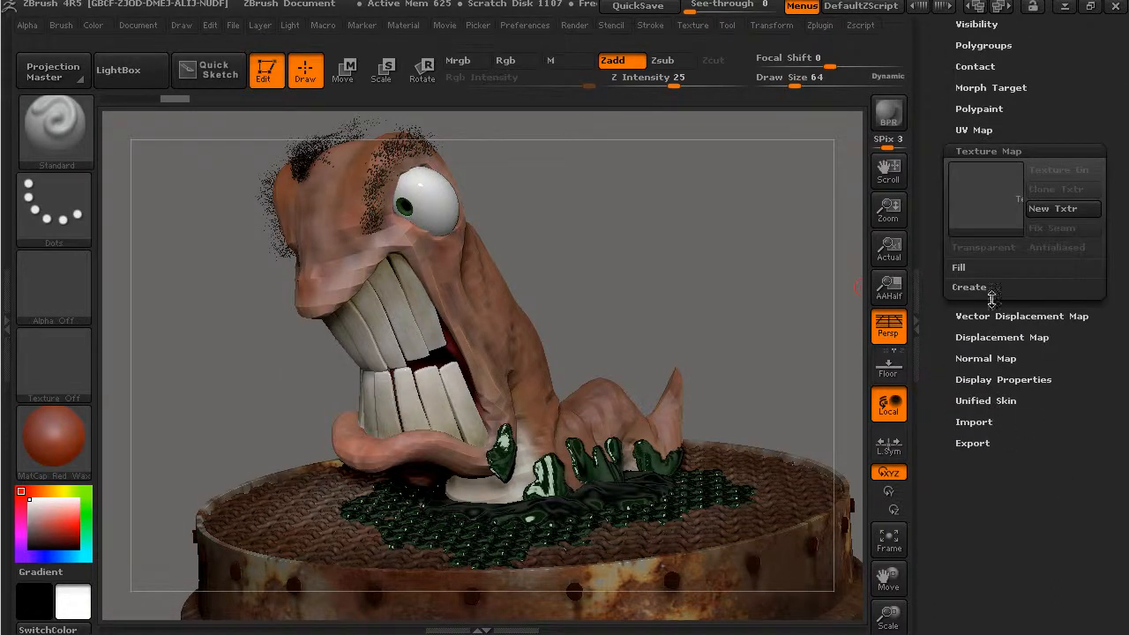
pyautogui.click(974, 287)
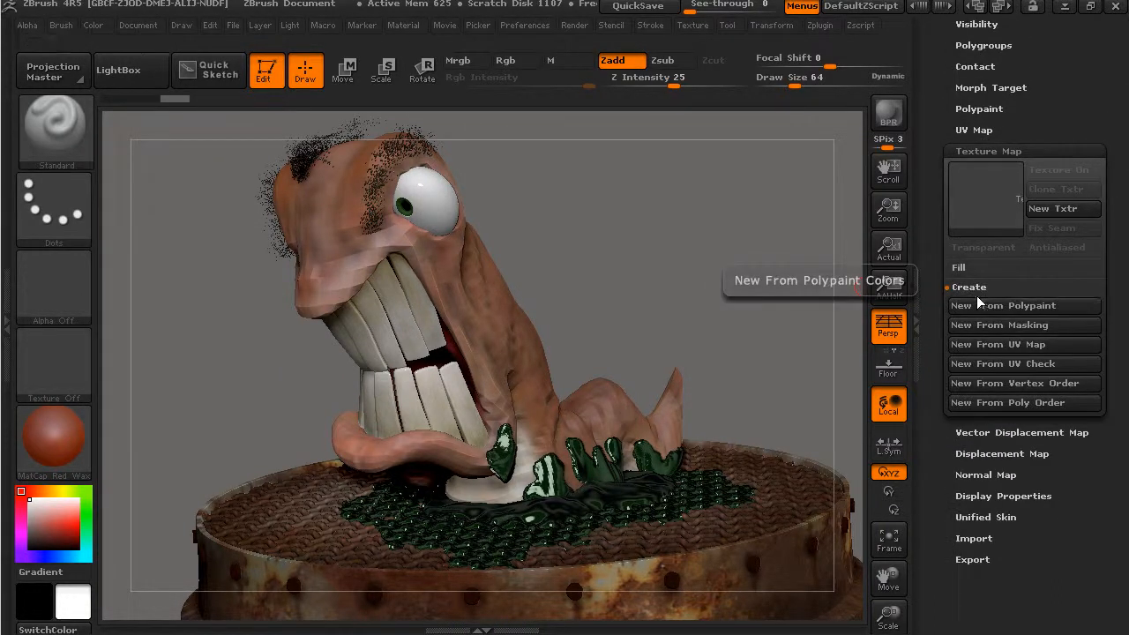
pyautogui.click(1000, 345)
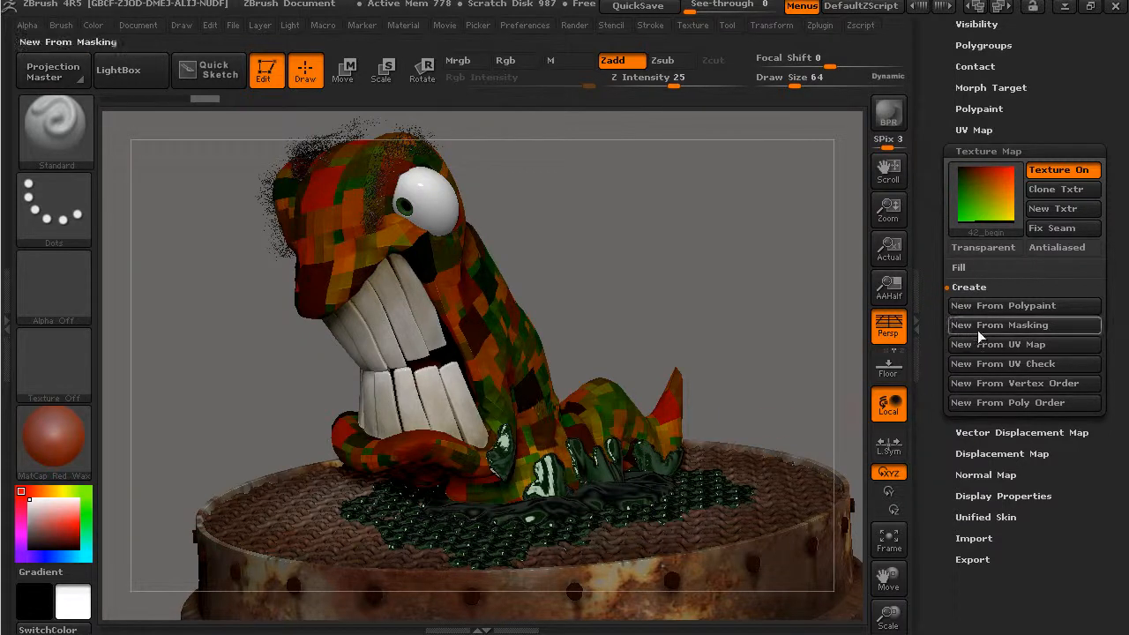
pyautogui.click(1058, 170)
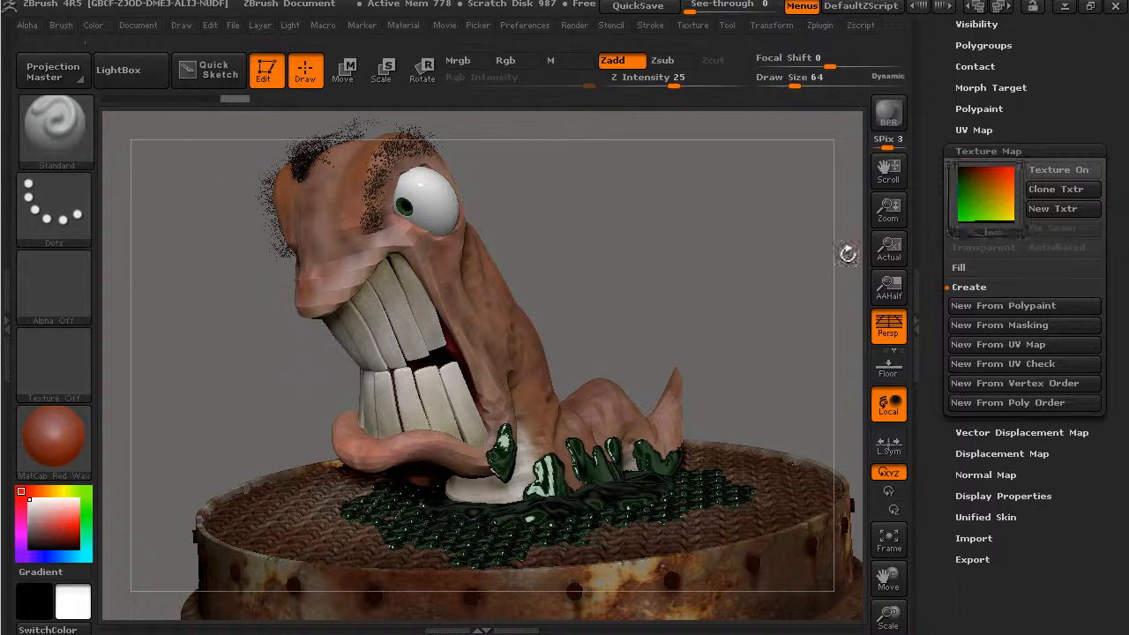
# Raise the worm body to subdivision level 6.
pyautogui.scroll(5, 988, 265)
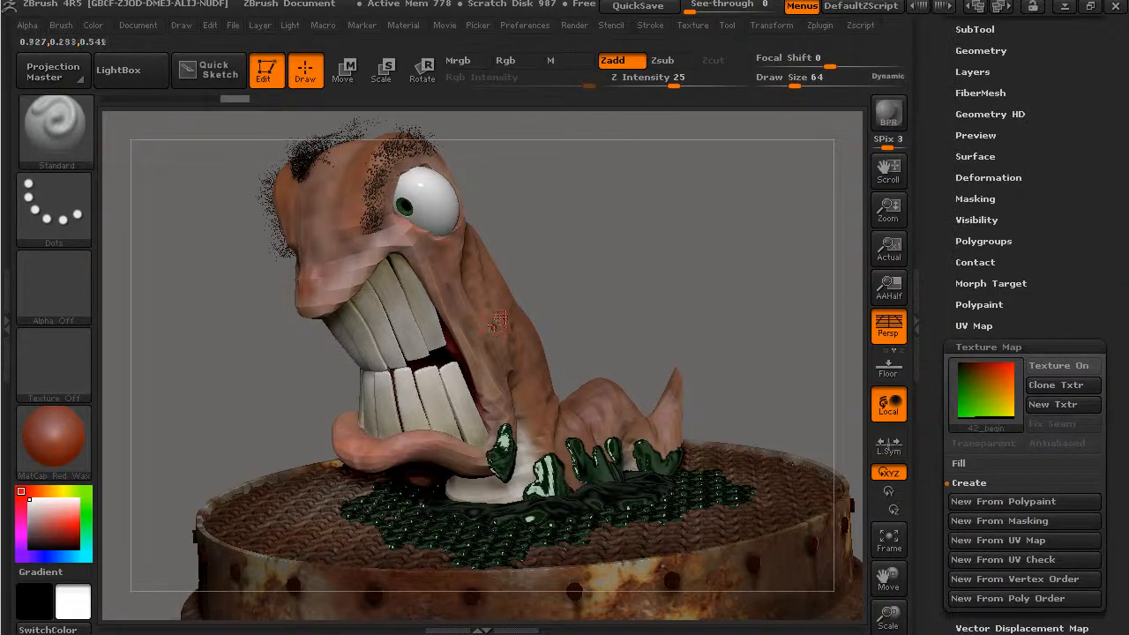
pyautogui.click(975, 325)
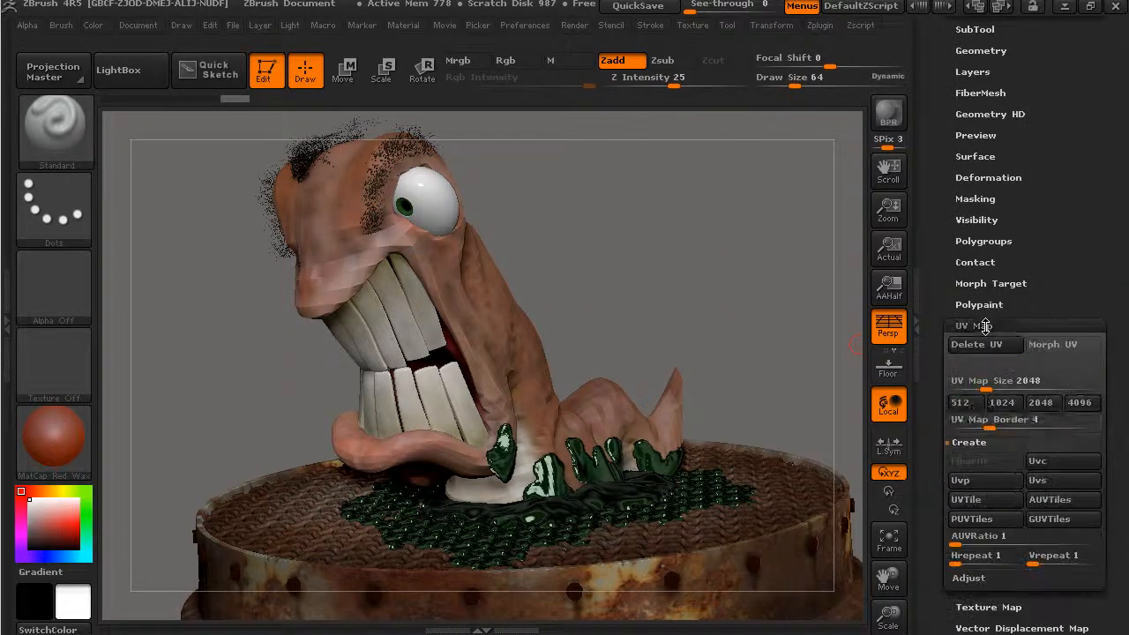
pyautogui.scroll(3, 948, 282)
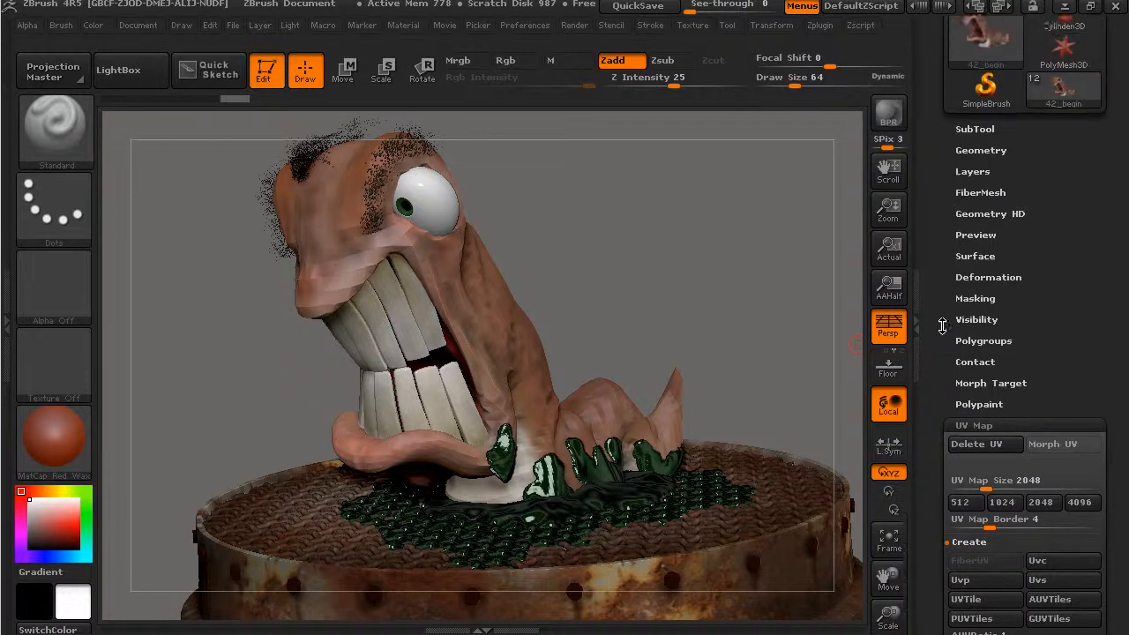
pyautogui.click(1001, 160)
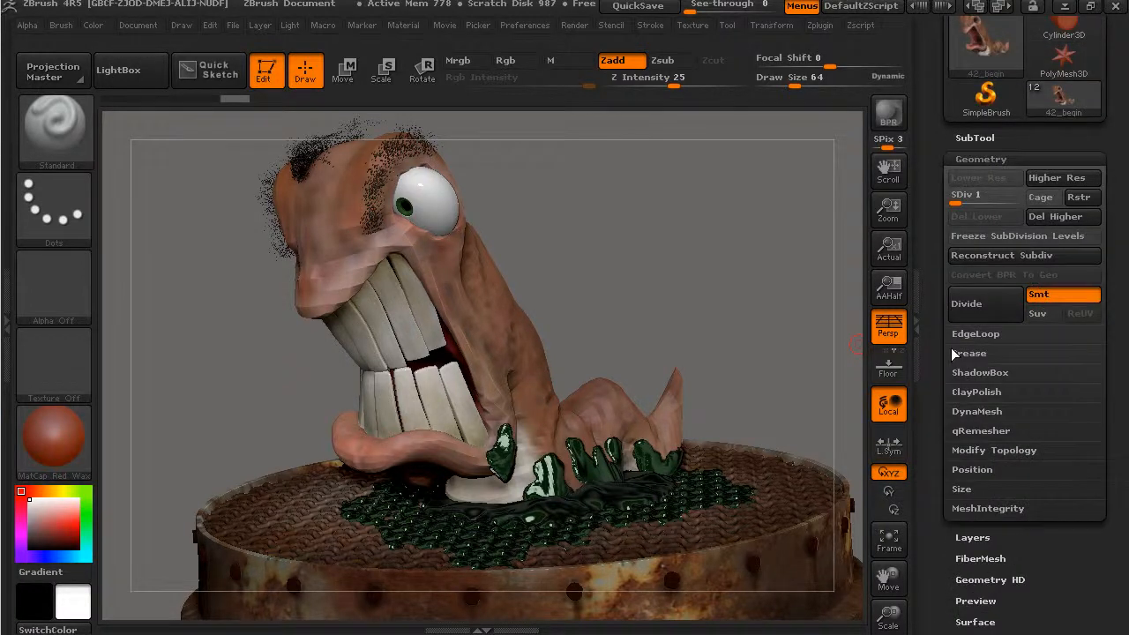
pyautogui.moveTo(956, 198); pyautogui.dragTo(1037, 199)
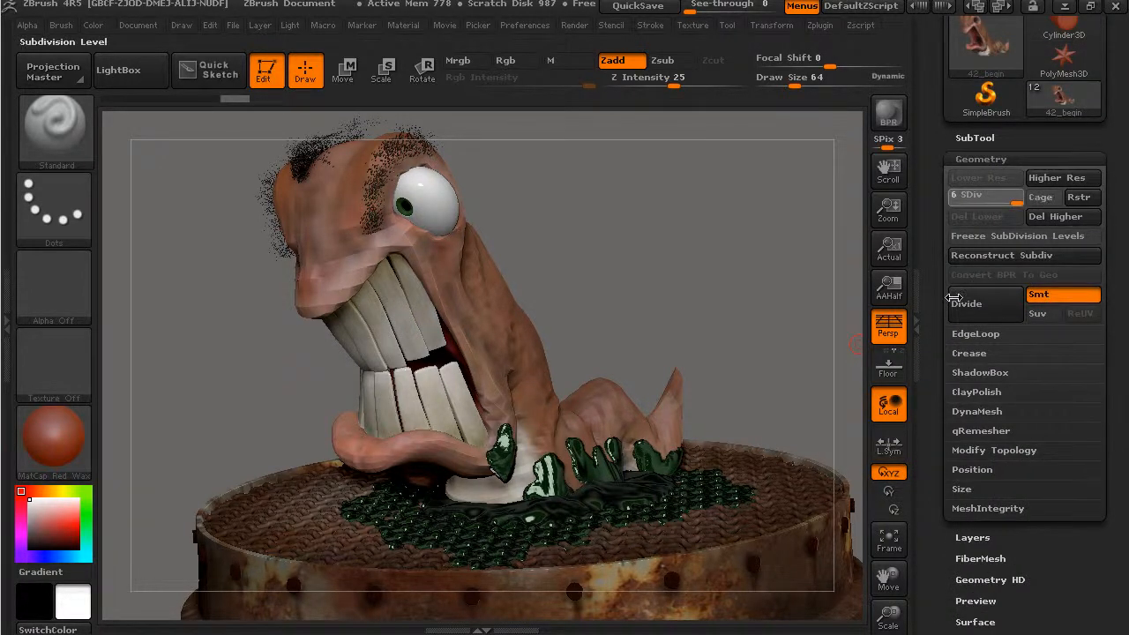
# Create a new texture map from the worm body's polypaint, and turn the texture display off.
pyautogui.scroll(-10, 953, 231)
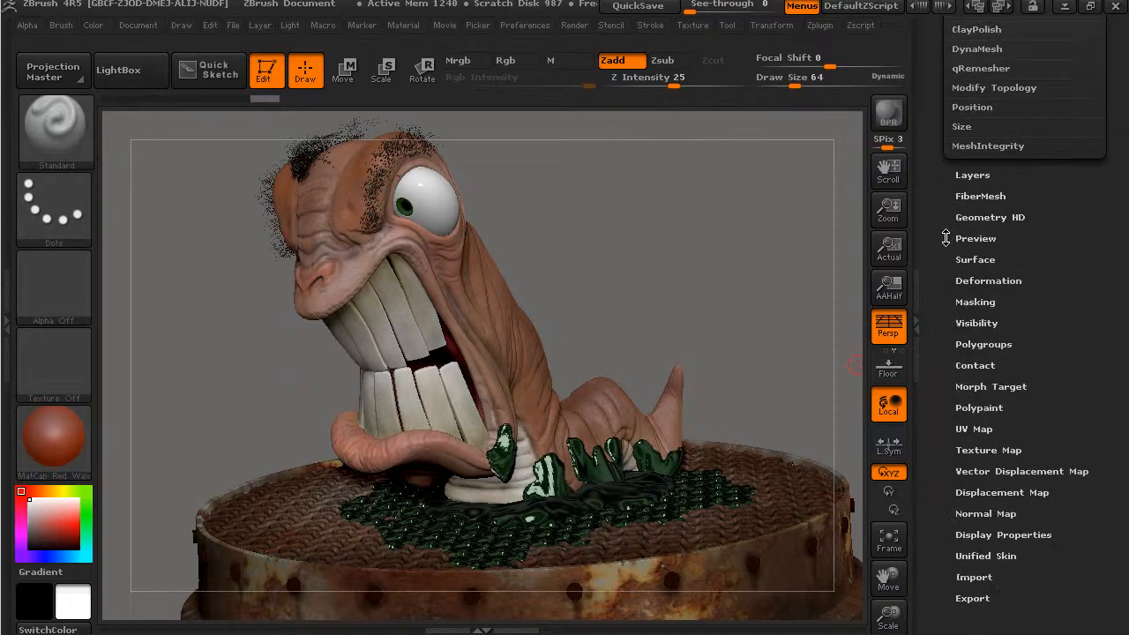
pyautogui.click(955, 416)
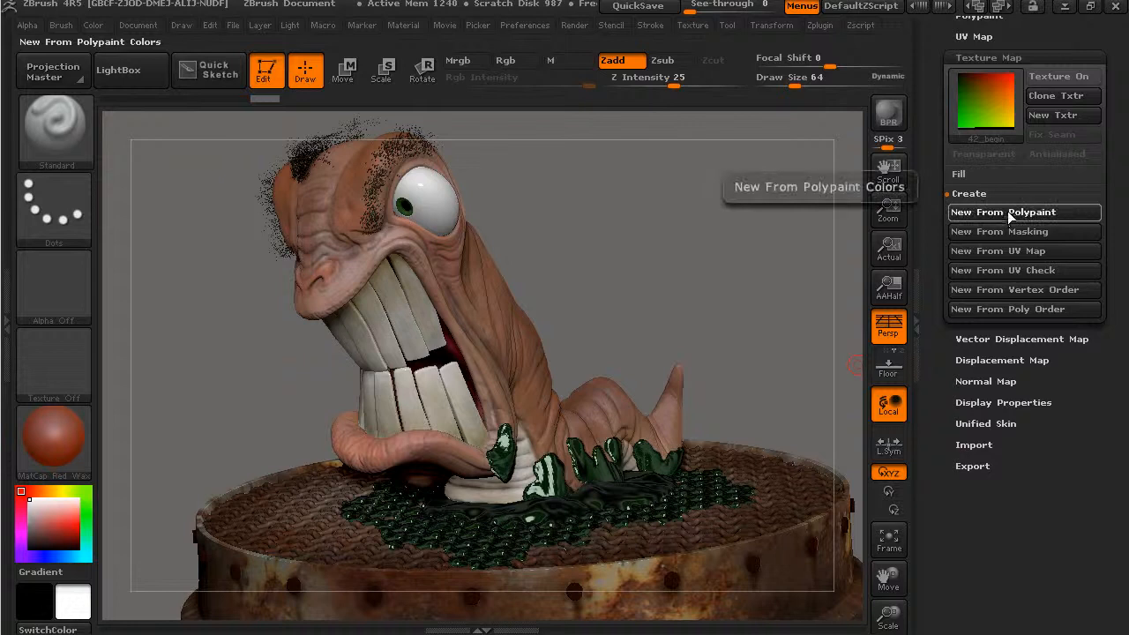
pyautogui.click(1096, 273)
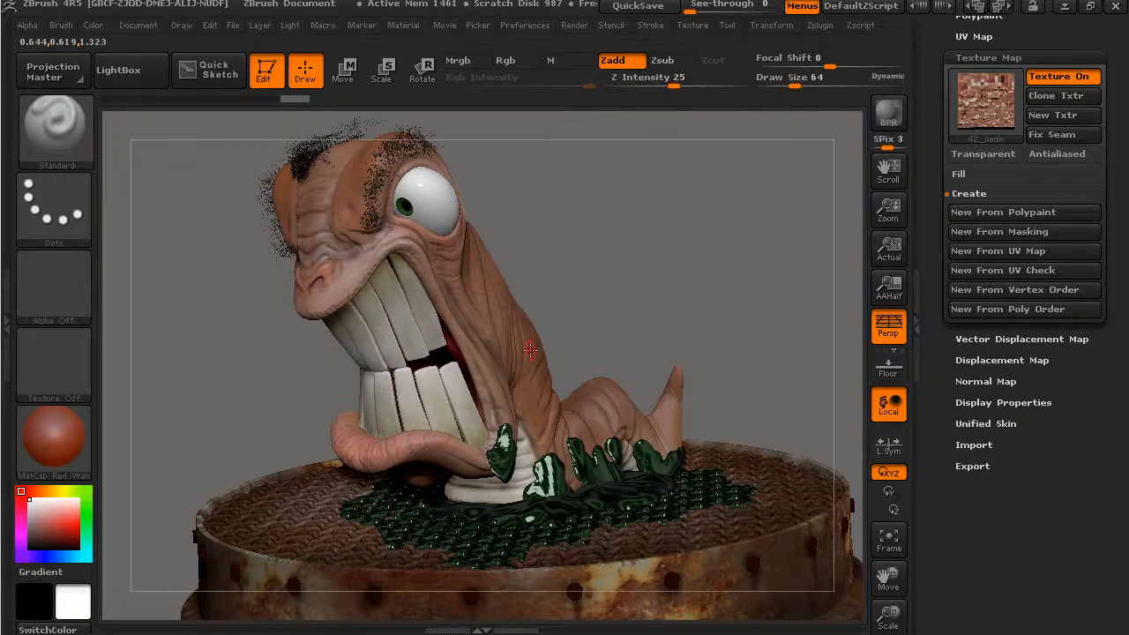
pyautogui.moveTo(990, 122)
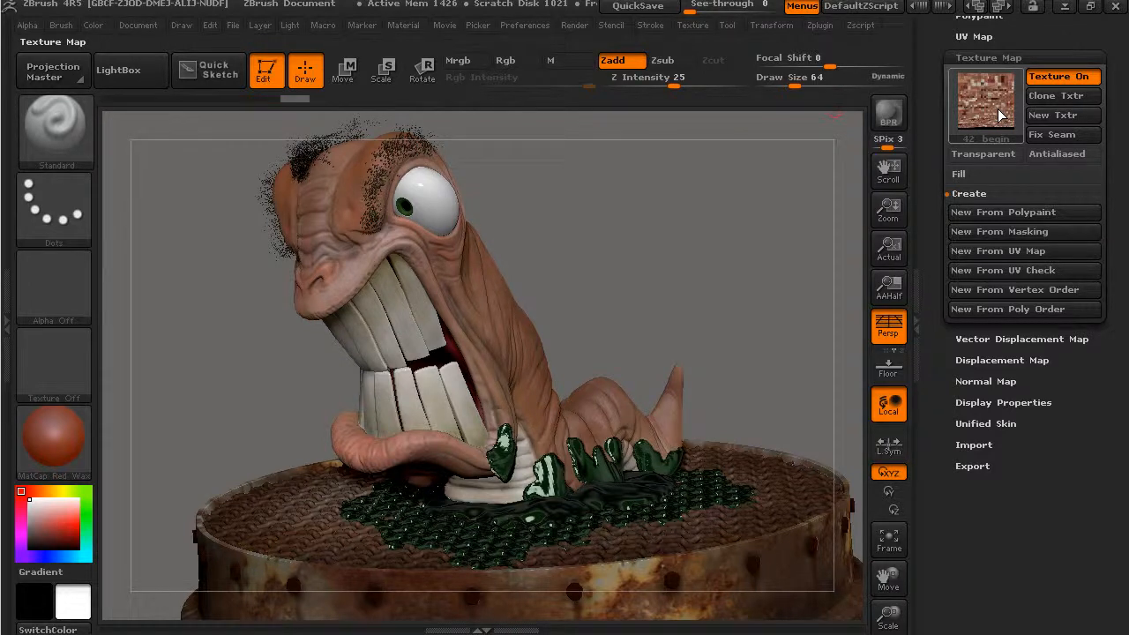
pyautogui.click(1058, 77)
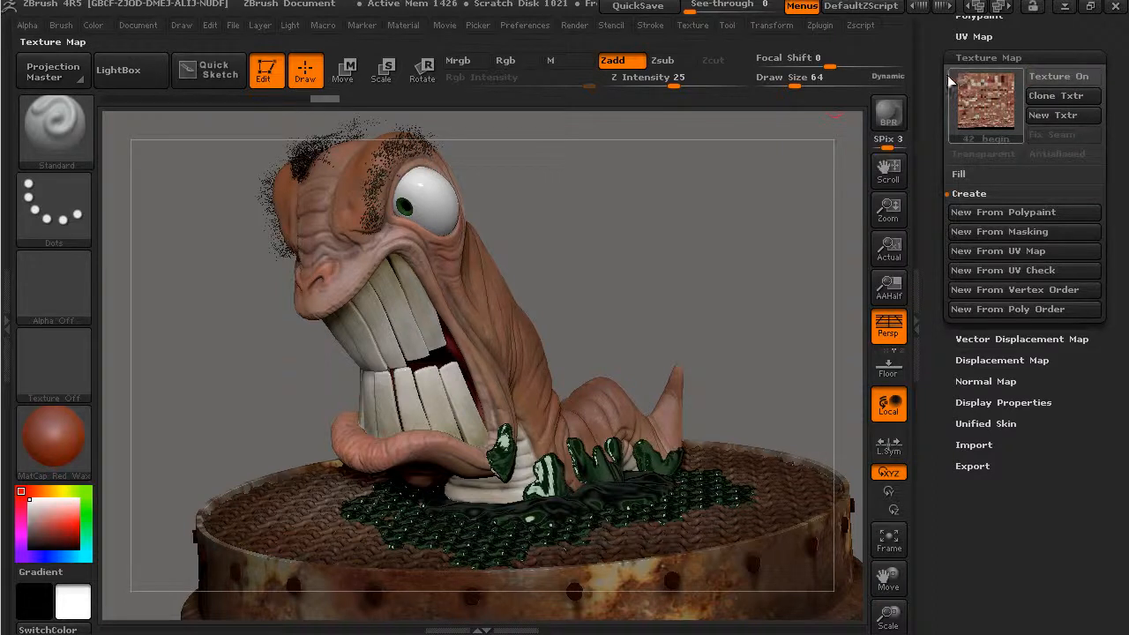
# Try to create GUVTiles UVs for the worm body at its highest subdivision level.
pyautogui.scroll(3, 932, 171)
pyautogui.scroll(2, 935, 167)
pyautogui.click(974, 218)
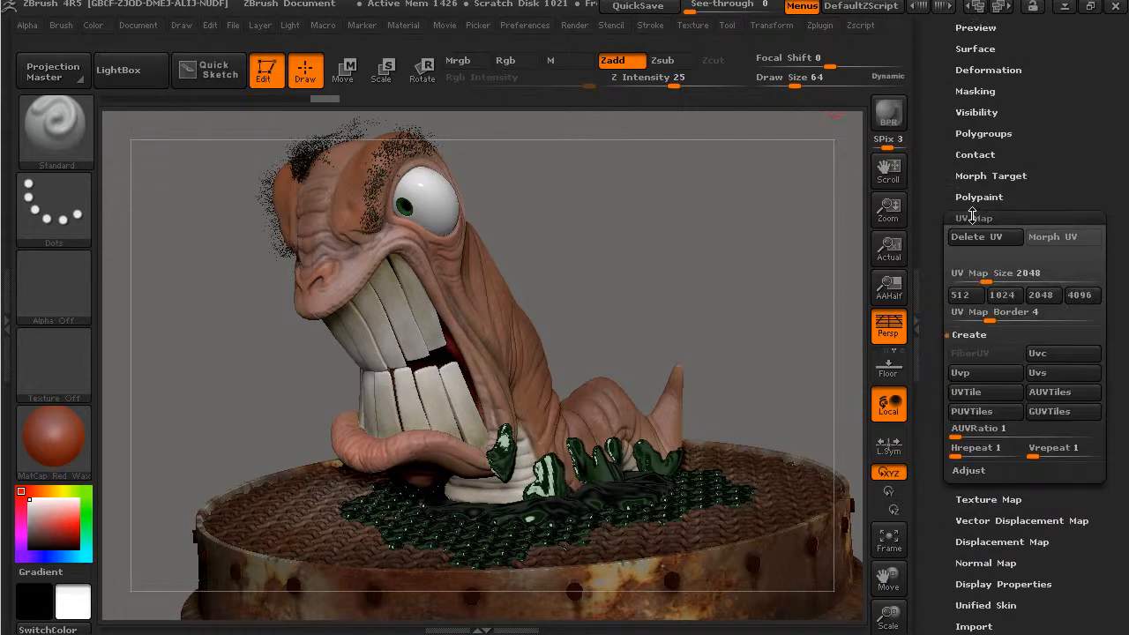
pyautogui.click(1064, 415)
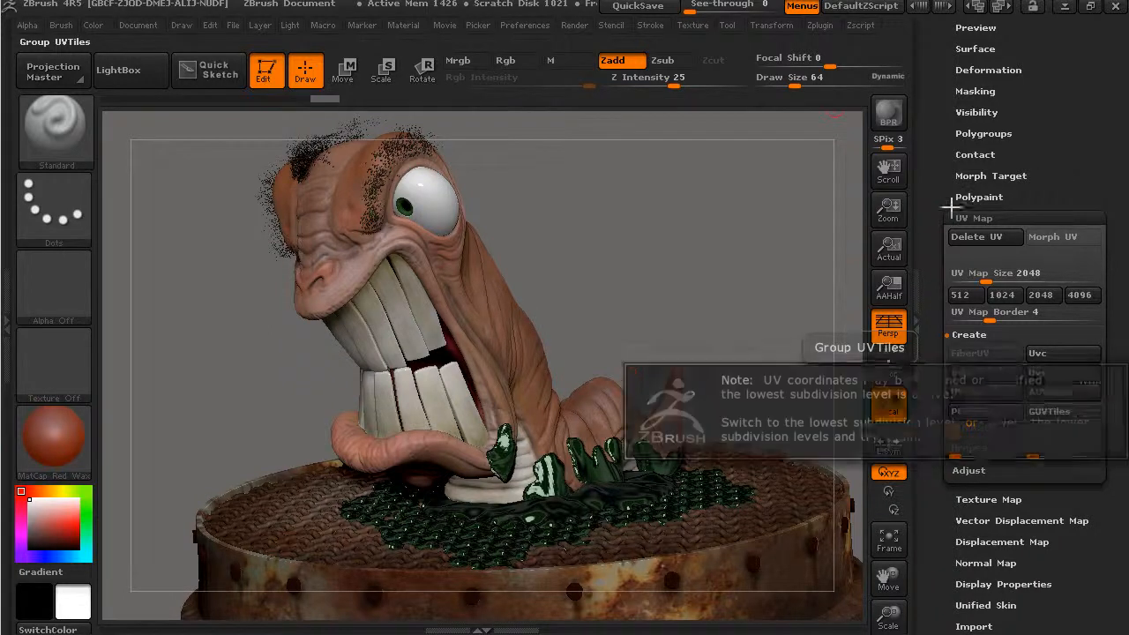
# Drop the worm body to subdivision level 1 and regenerate its UVs with GUVTiles.
pyautogui.scroll(5, 995, 132)
pyautogui.click(996, 132)
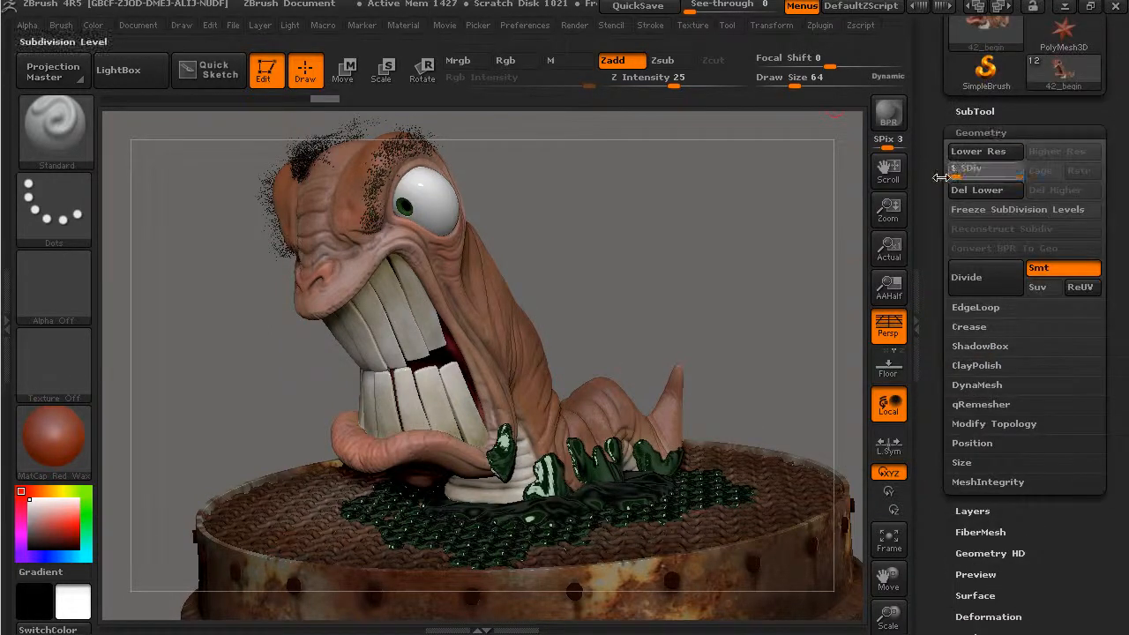
pyautogui.scroll(-1, 937, 298)
pyautogui.scroll(-5, 940, 291)
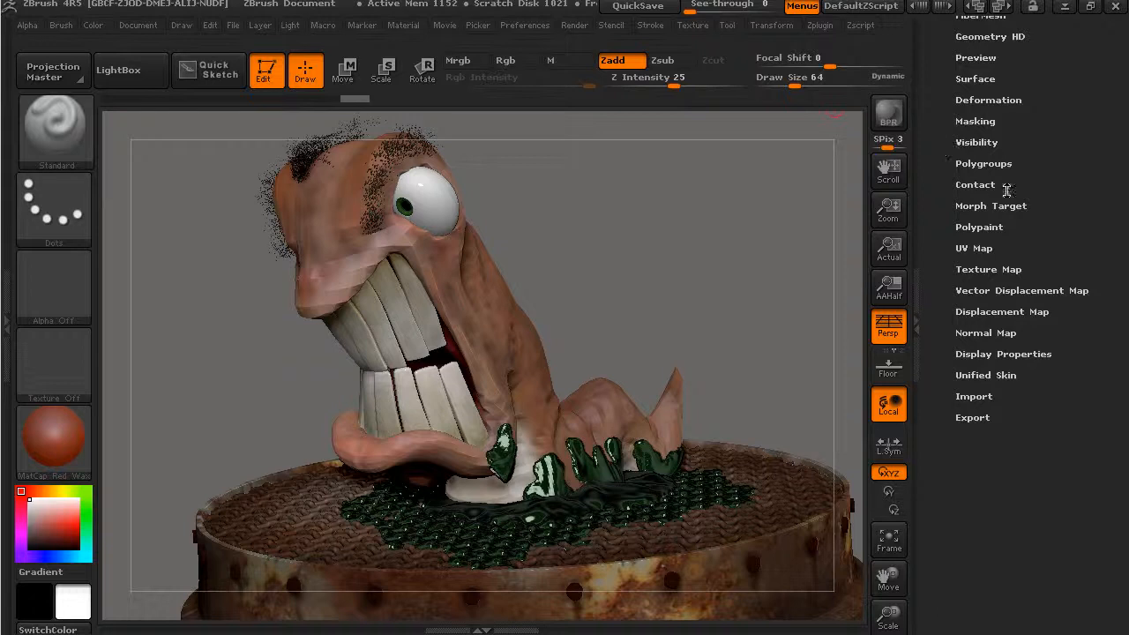
pyautogui.click(988, 248)
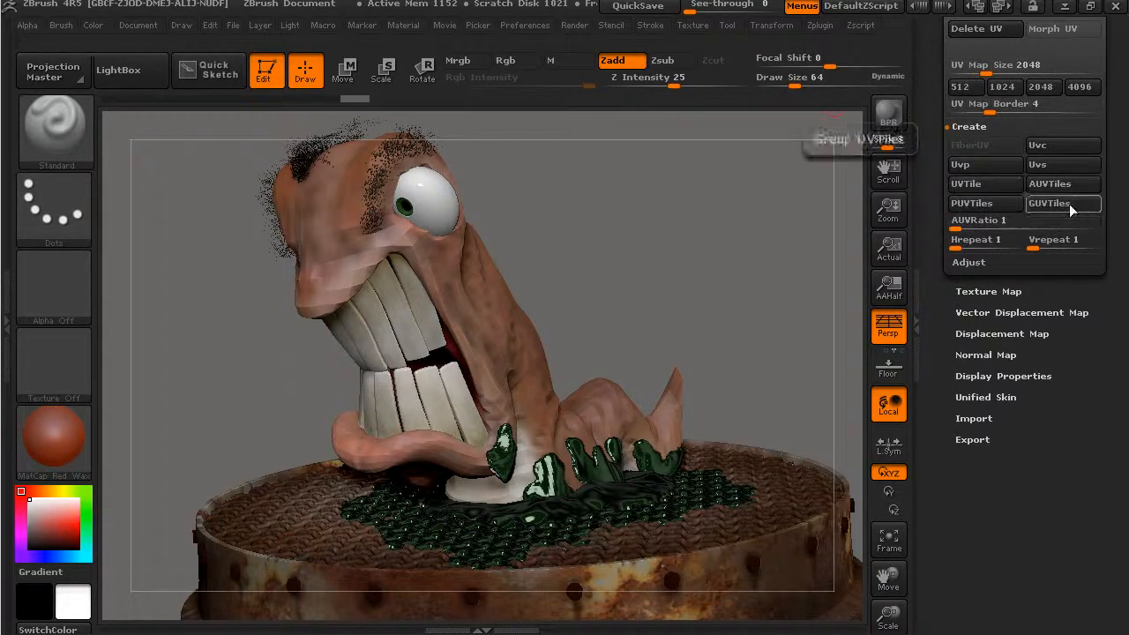
# Return the worm body to subdivision level 6 in preparation for texture map creation.
pyautogui.click(989, 291)
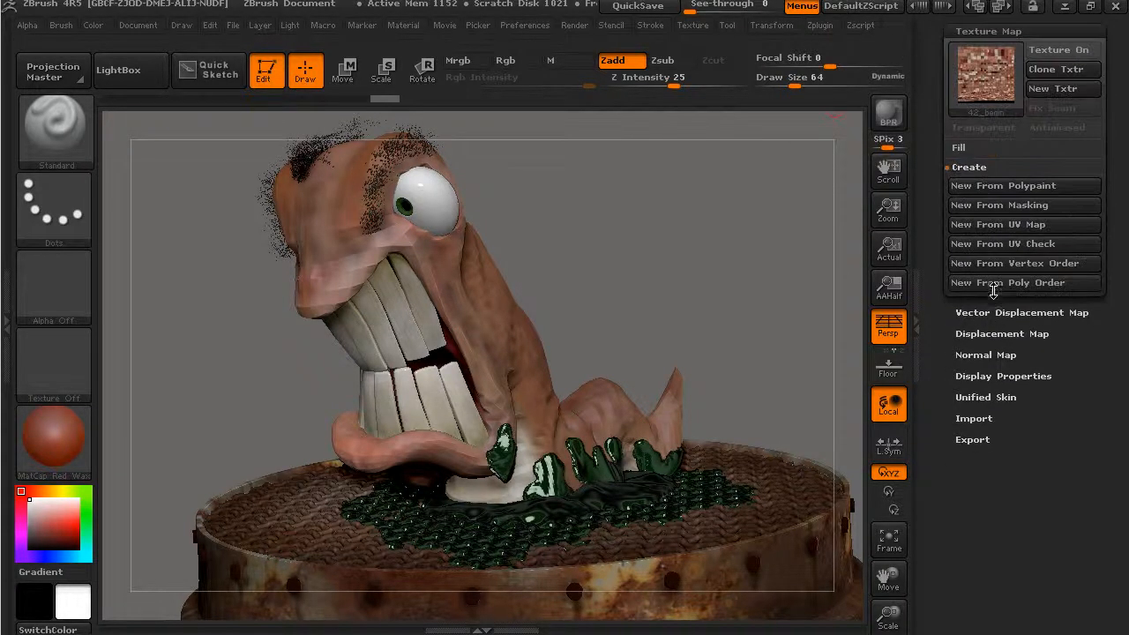
pyautogui.moveTo(928, 195); pyautogui.dragTo(935, 243)
pyautogui.scroll(10, 938, 291)
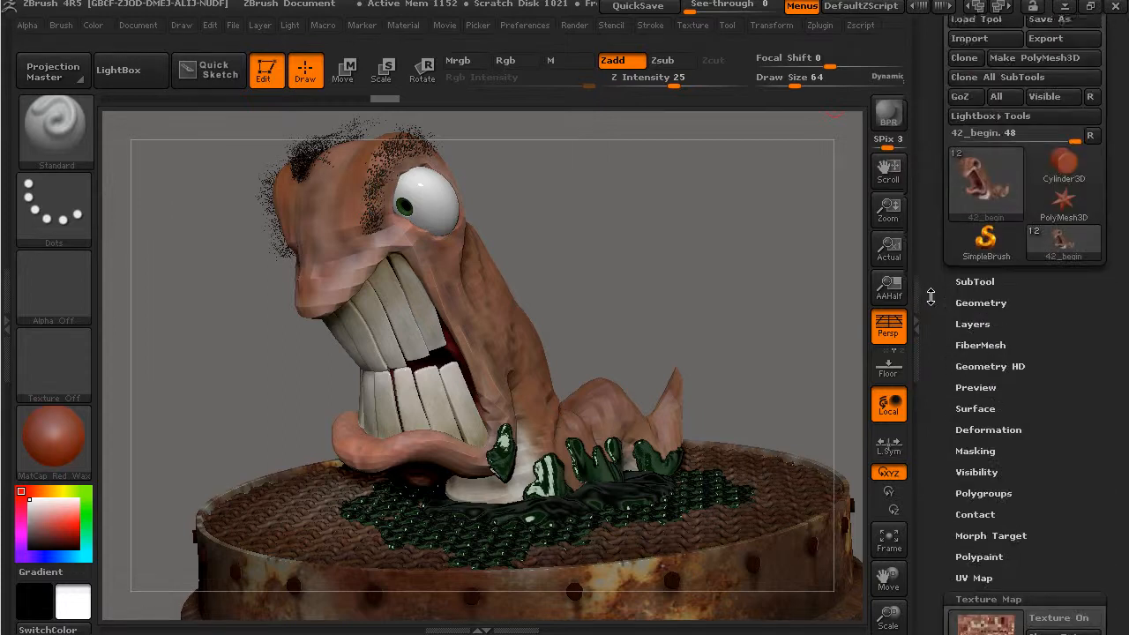
pyautogui.click(985, 280)
pyautogui.moveTo(987, 277); pyautogui.dragTo(1041, 275)
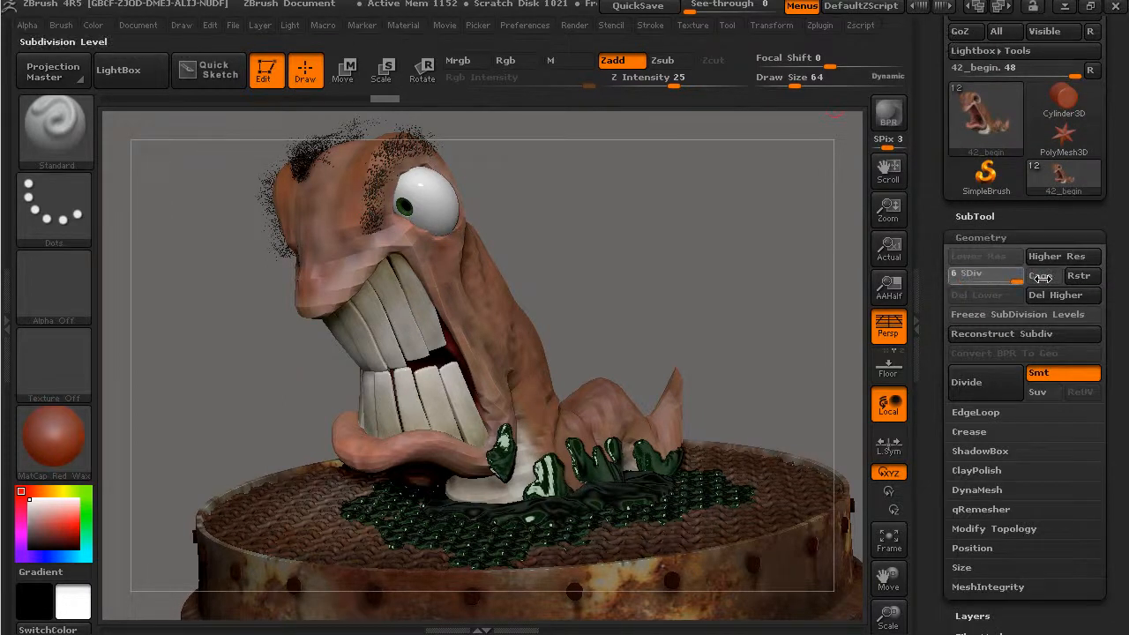
pyautogui.scroll(-10, 938, 379)
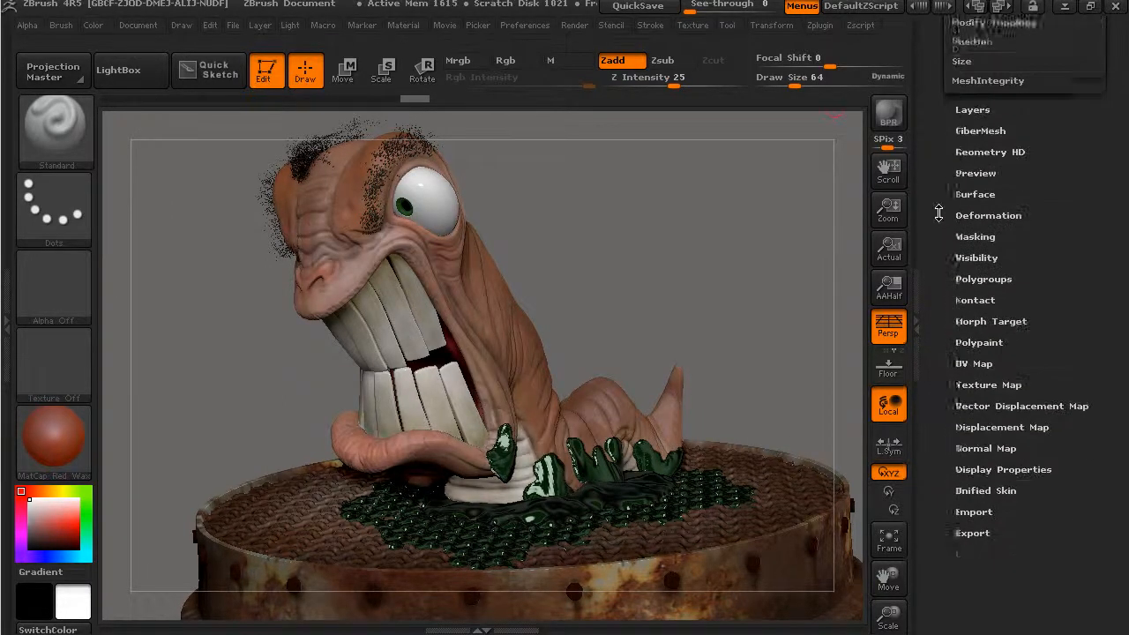
# Generate a texture map from the worm body's polypaint with the regenerated GUVTiles UVs and preview it enlarged.
pyautogui.click(1005, 358)
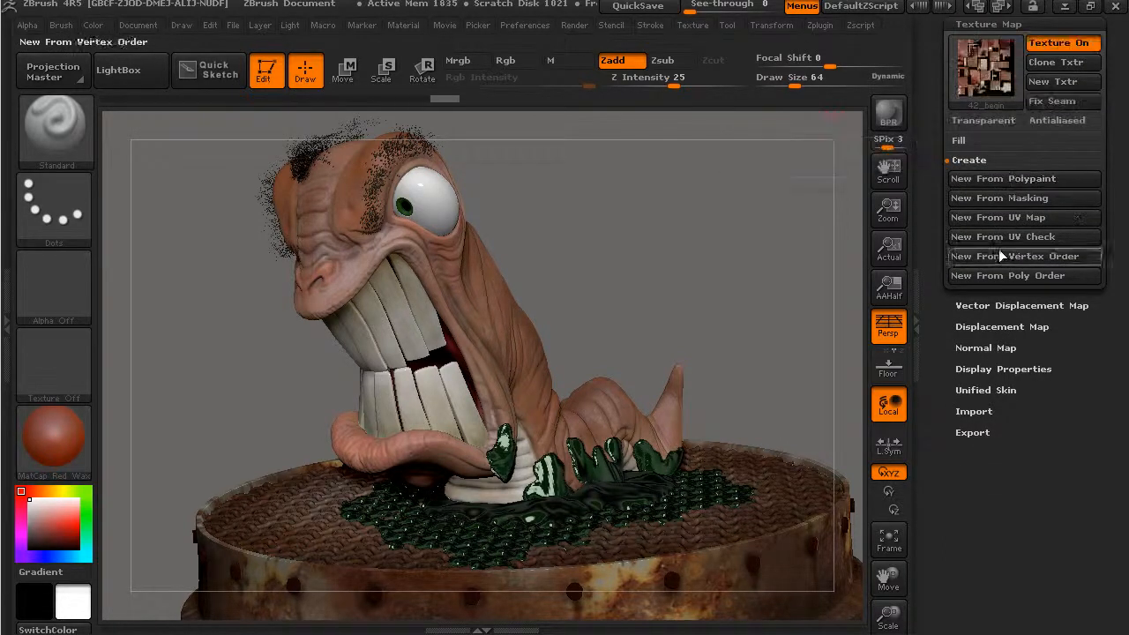
pyautogui.moveTo(1008, 68)
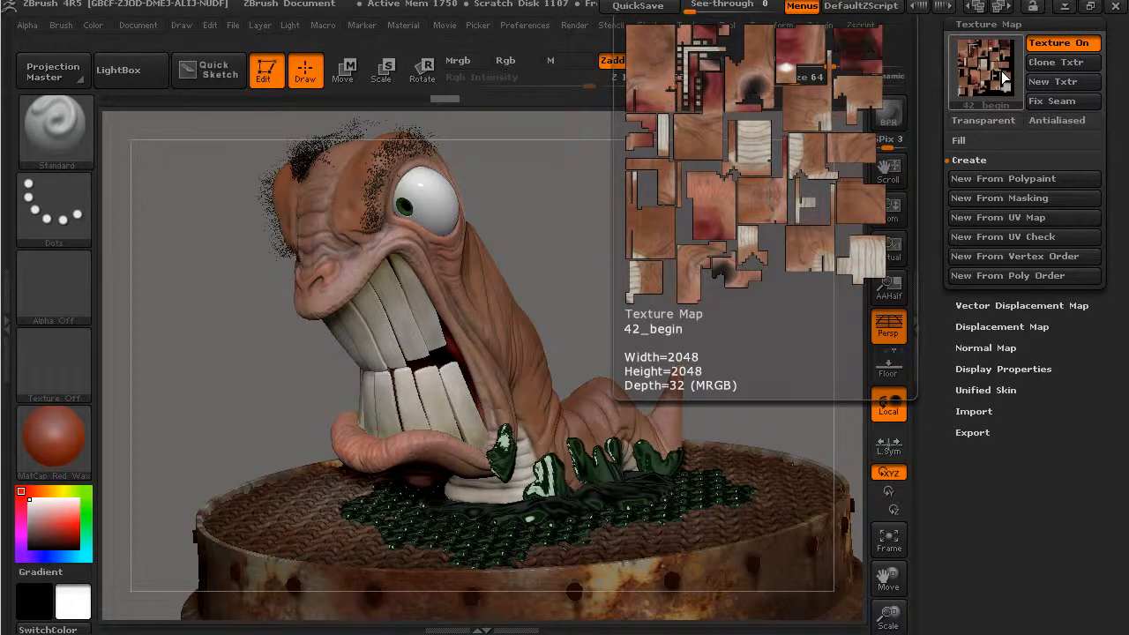
# Delete the worm body's existing UVs.
pyautogui.scroll(5, 936, 193)
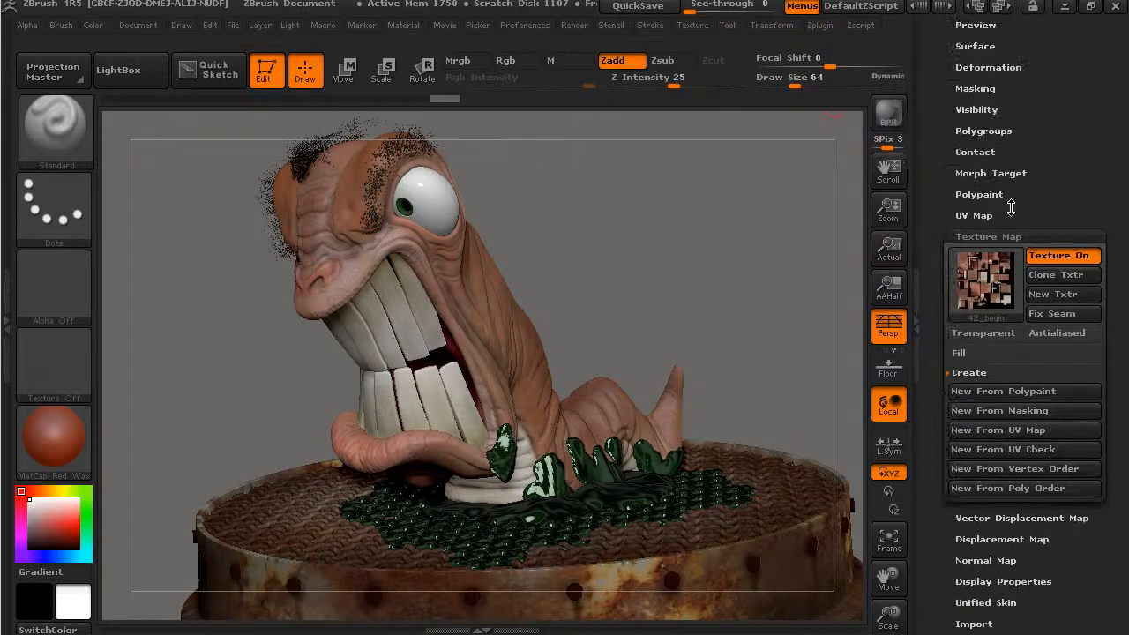
pyautogui.scroll(2, 971, 262)
pyautogui.click(972, 257)
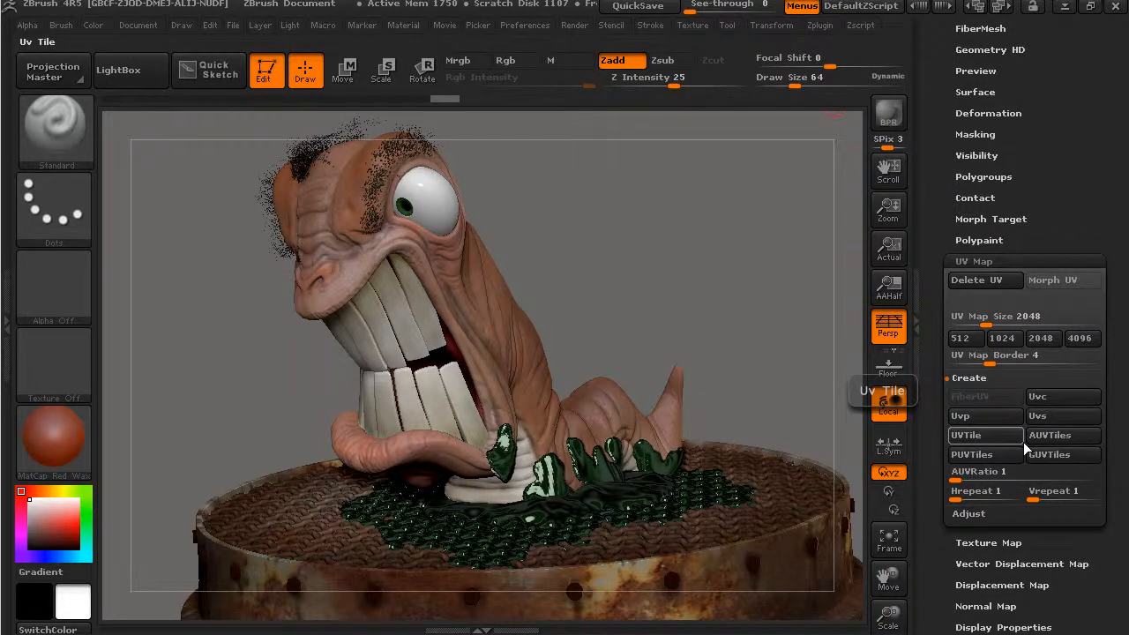
pyautogui.click(990, 283)
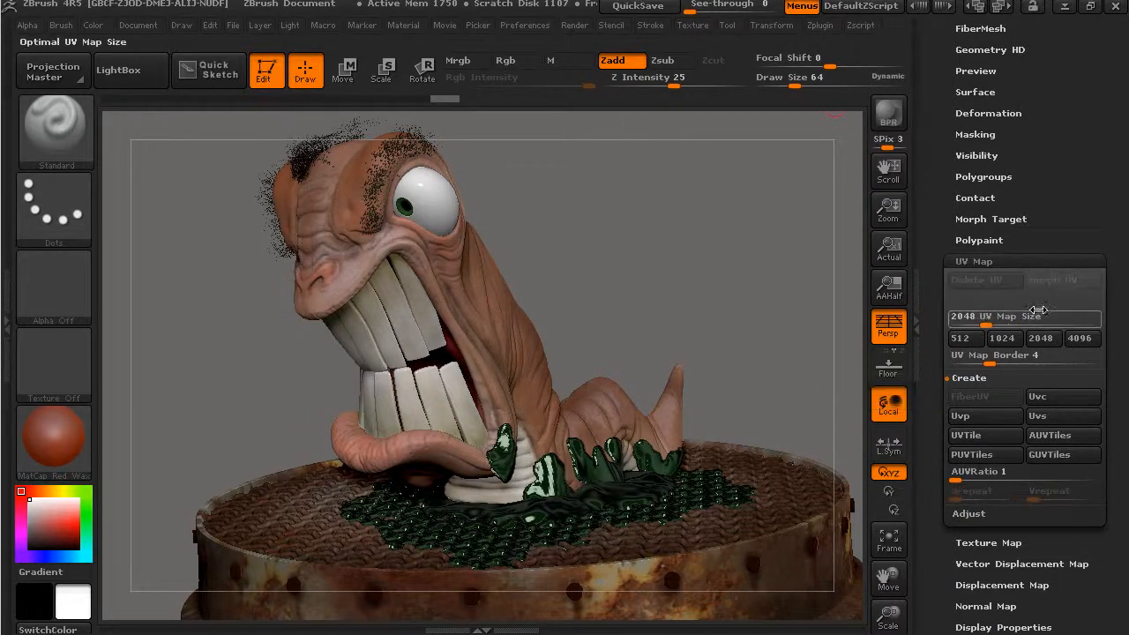
# Lower the worm body to subdivision level 1 in its geometry settings.
pyautogui.moveTo(803, 183); pyautogui.dragTo(821, 179)
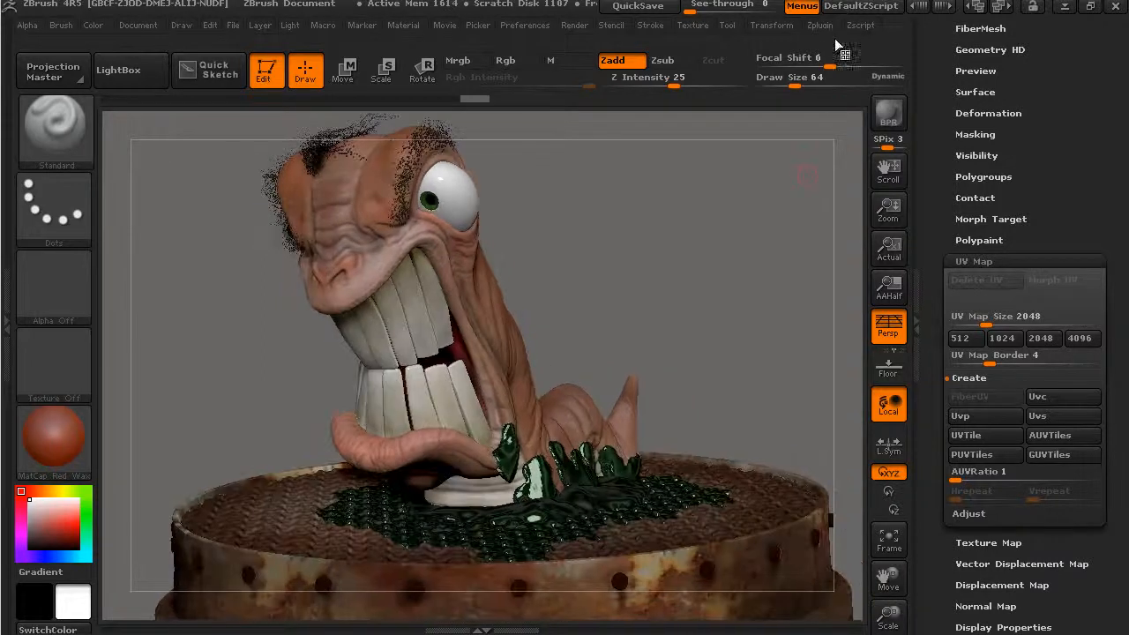
pyautogui.click(819, 25)
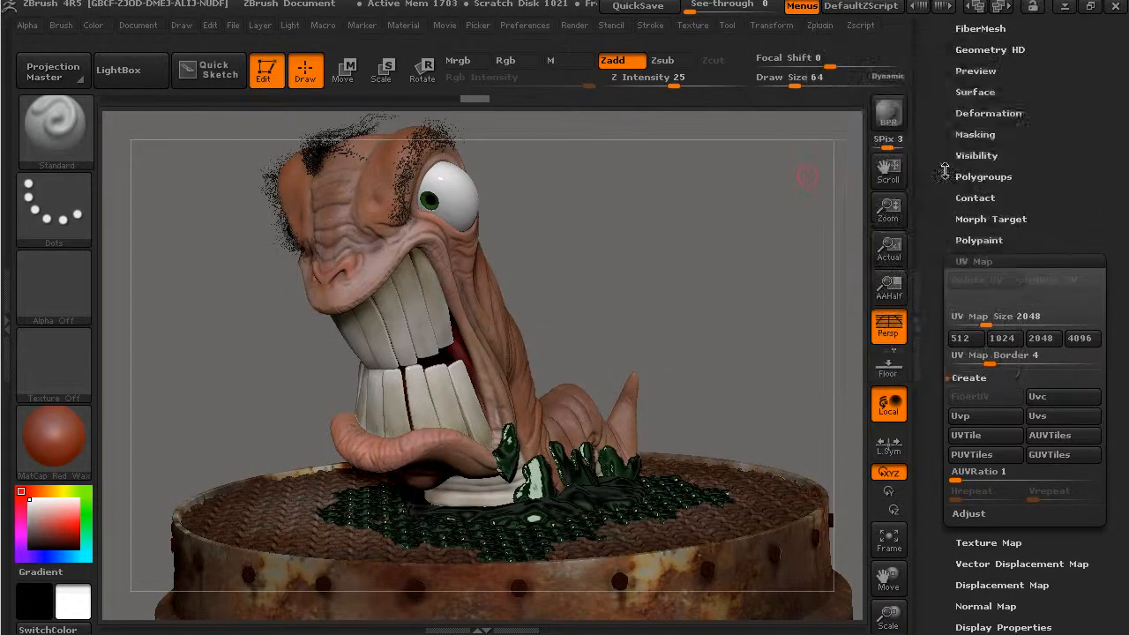
pyautogui.scroll(5, 945, 172)
pyautogui.click(978, 111)
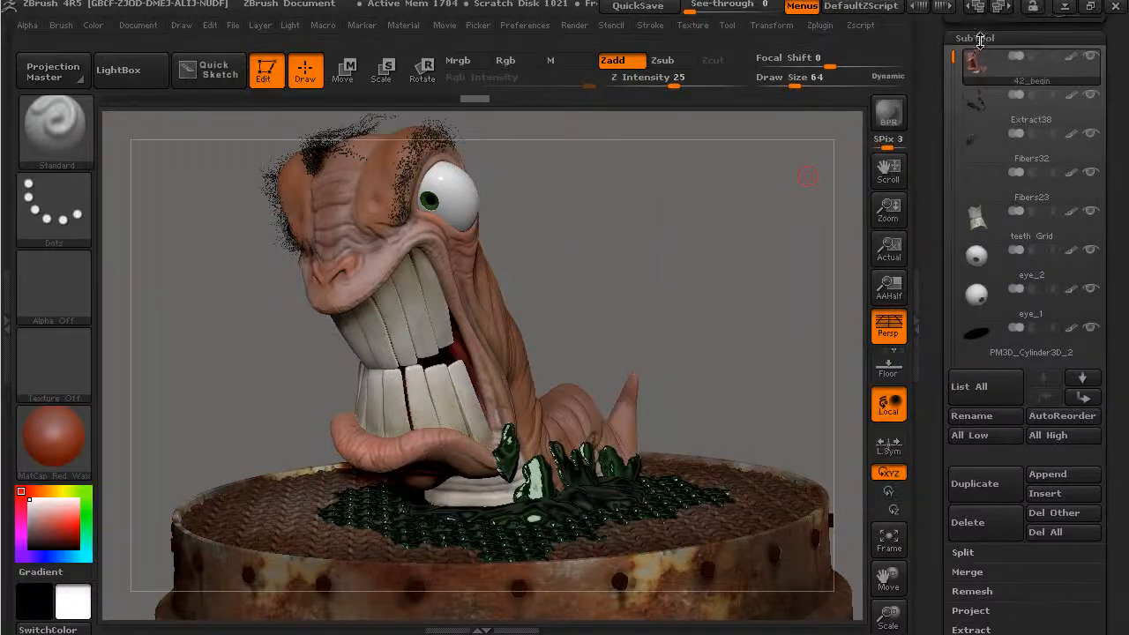
pyautogui.click(973, 38)
pyautogui.click(988, 59)
pyautogui.click(978, 77)
# Create a working clone of the worm body with the UV Master plugin's Work On Clone.
pyautogui.click(820, 25)
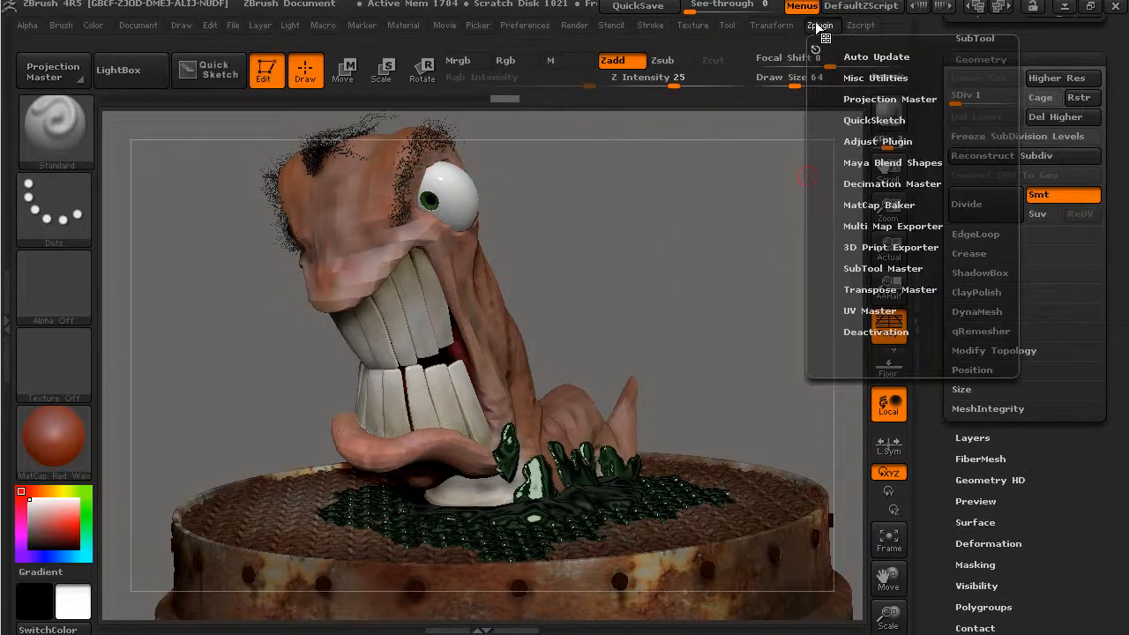
pyautogui.click(872, 310)
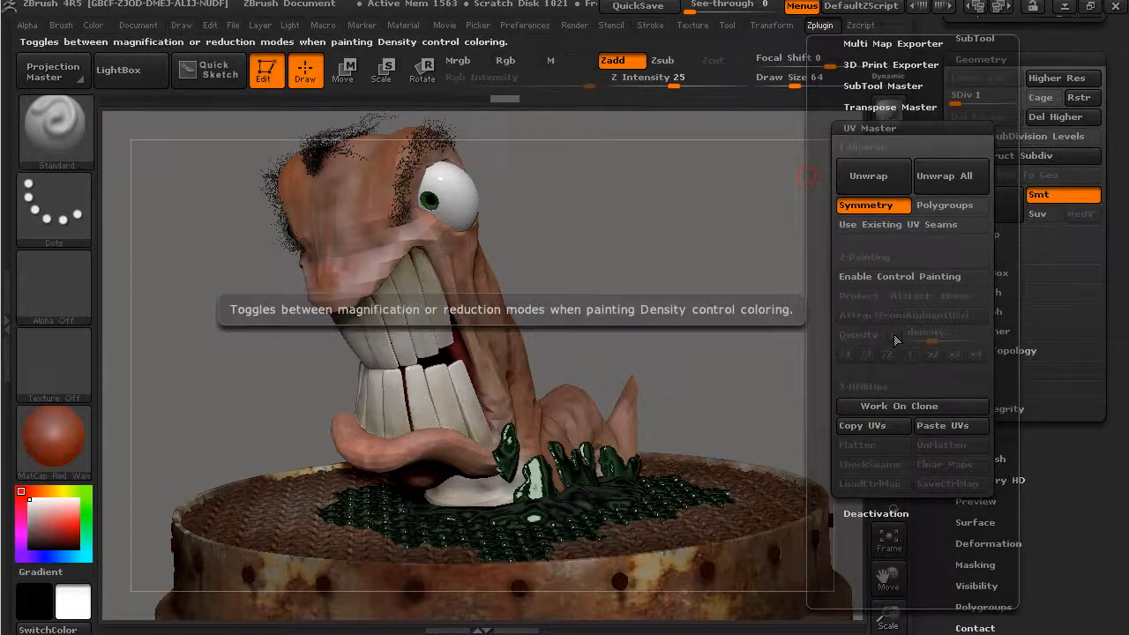
pyautogui.click(922, 410)
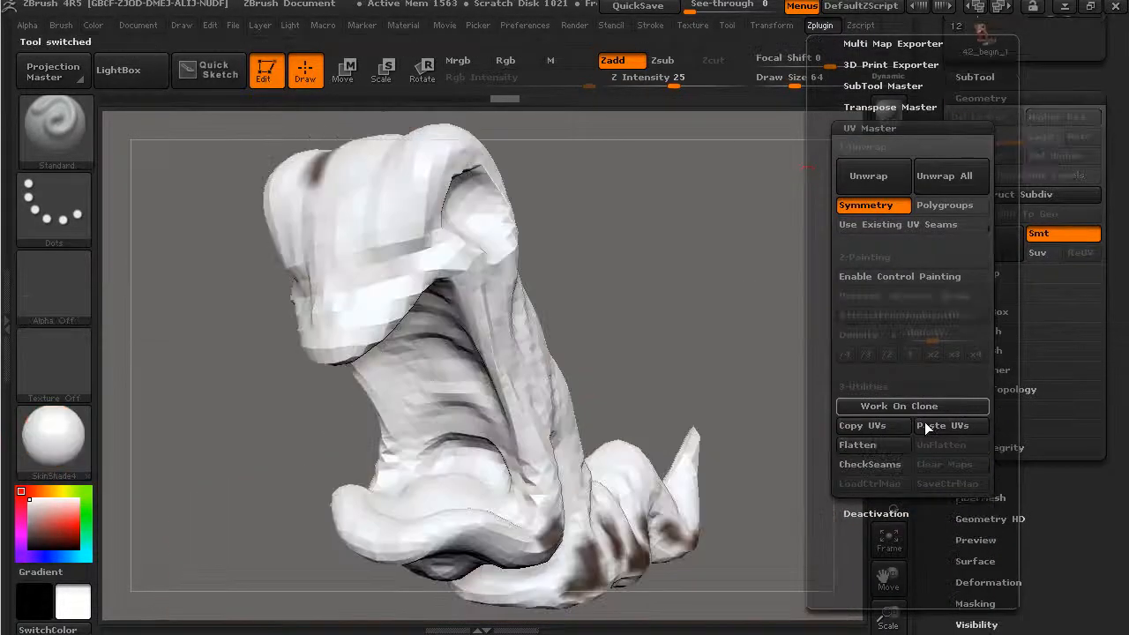
# Turn off Symmetry in UV Master and unwrap the worm clone.
pyautogui.click(781, 27)
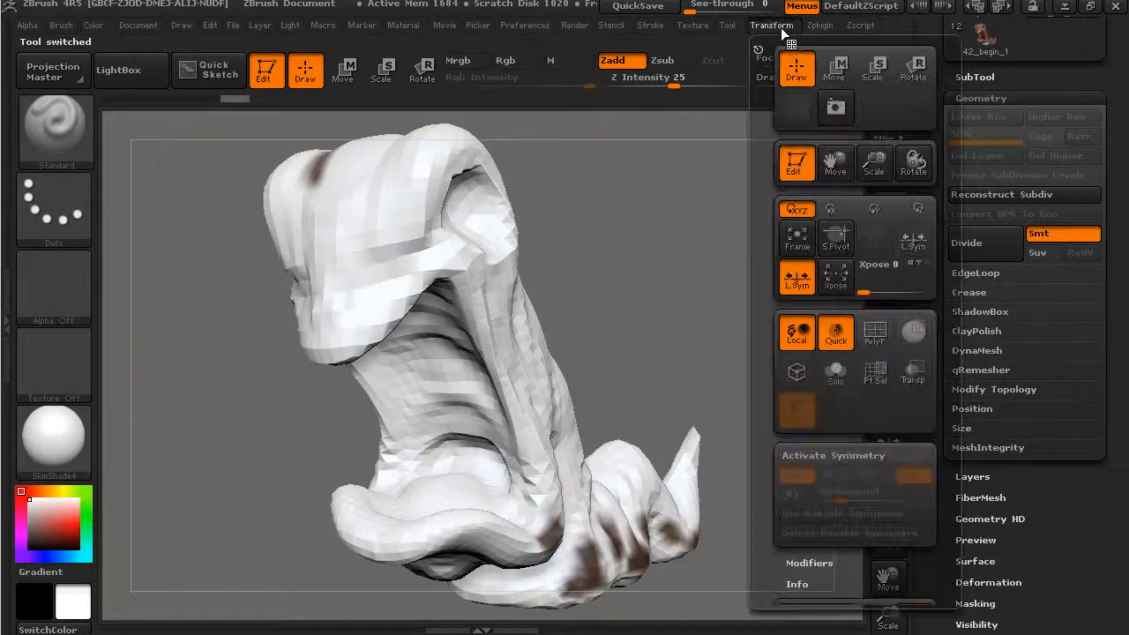
pyautogui.click(820, 25)
pyautogui.moveTo(842, 314); pyautogui.dragTo(842, 112)
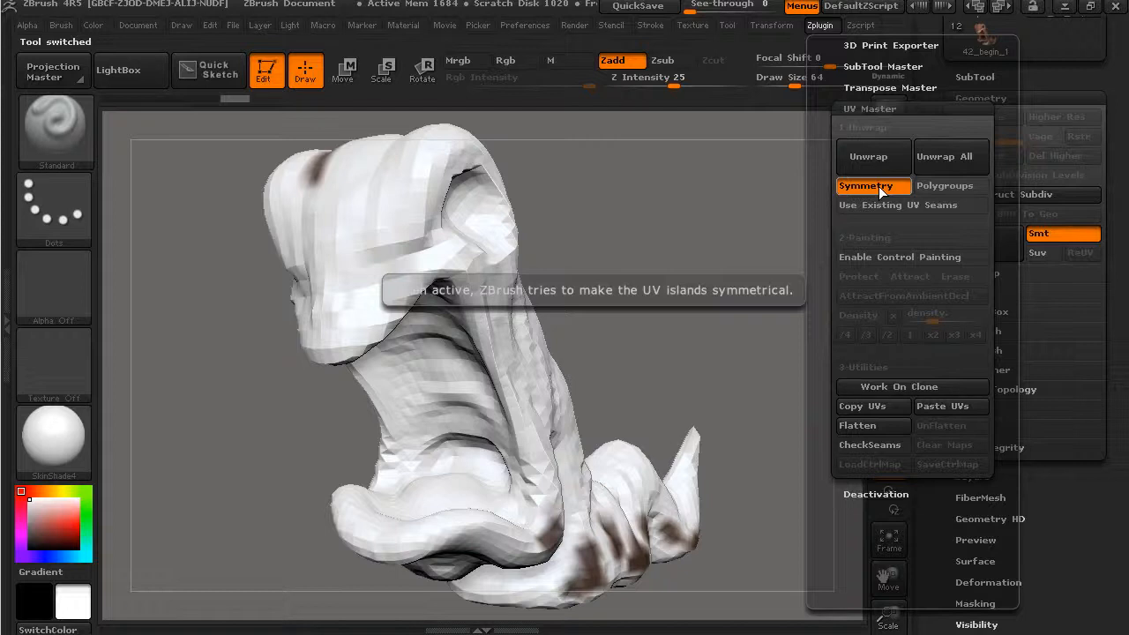
pyautogui.click(879, 186)
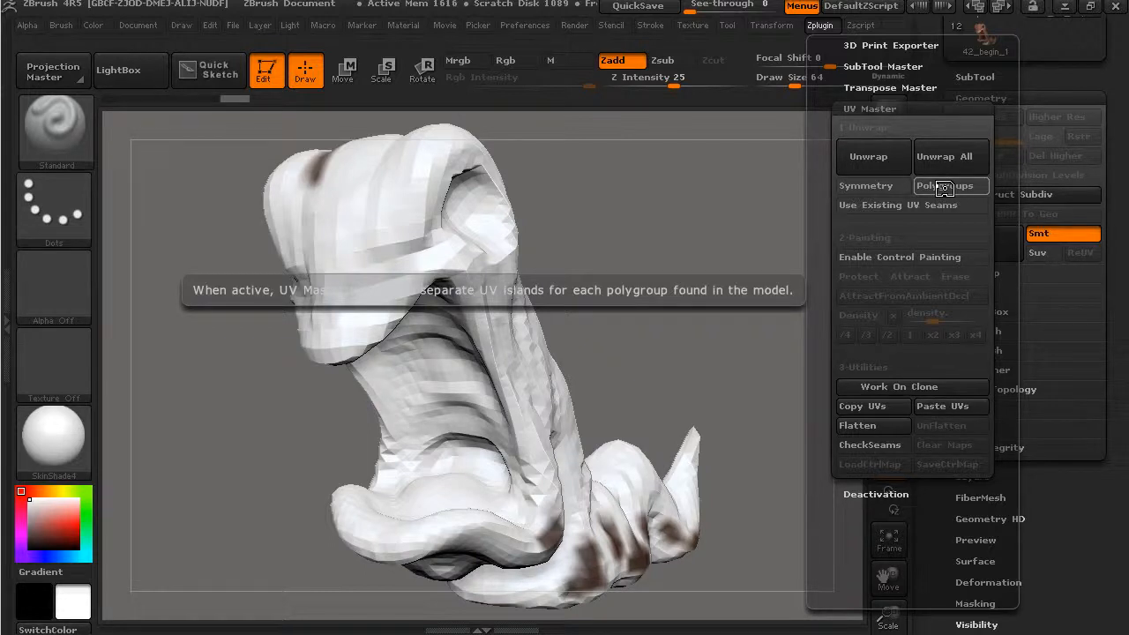
pyautogui.click(873, 159)
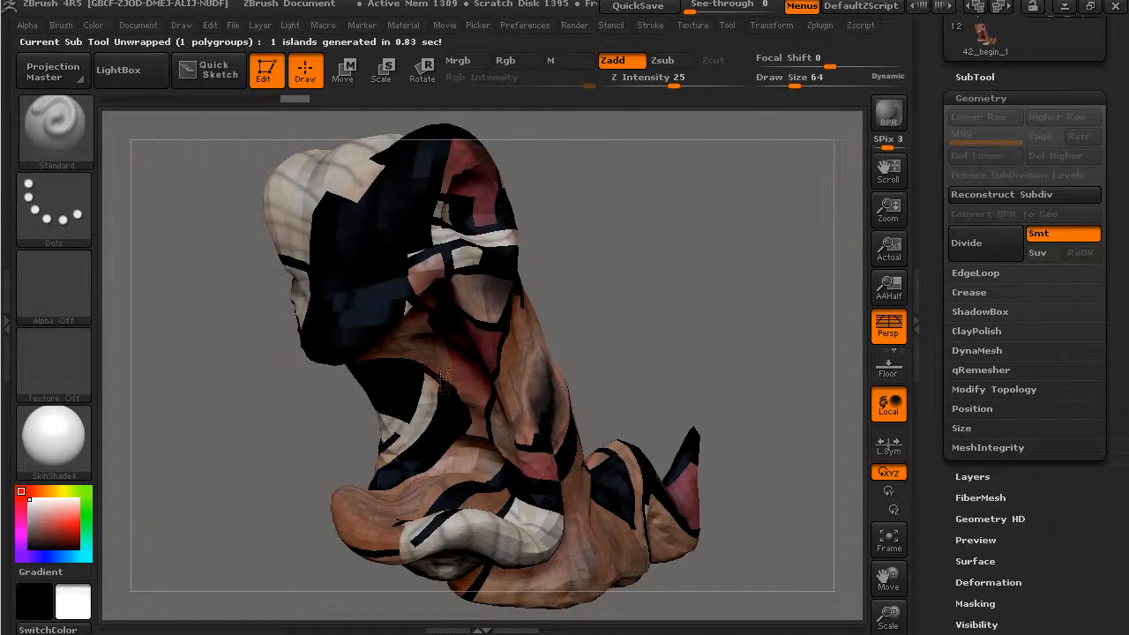
# Remove the old polypaint texture from the worm clone's texture map.
pyautogui.scroll(-10, 956, 494)
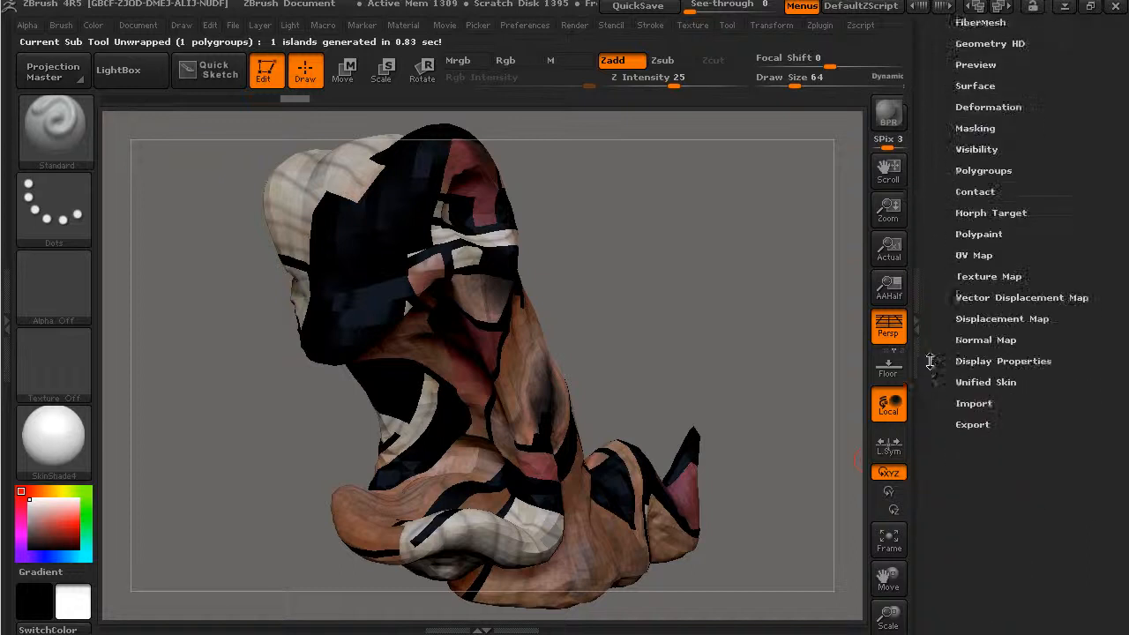
pyautogui.click(994, 266)
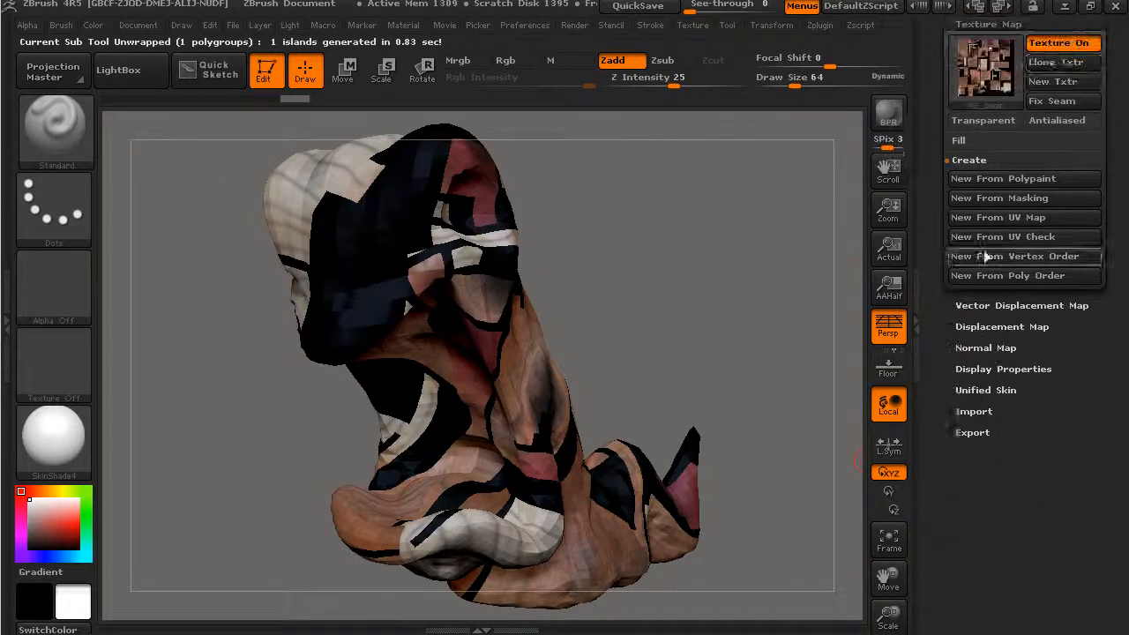
pyautogui.click(986, 83)
pyautogui.click(305, 162)
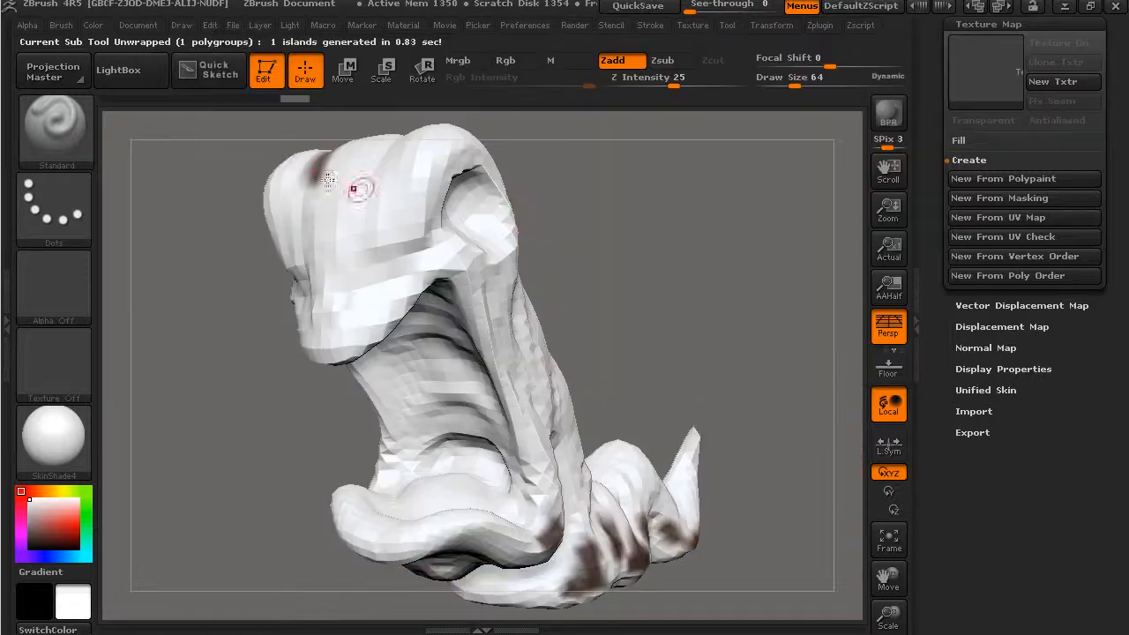
pyautogui.click(915, 339)
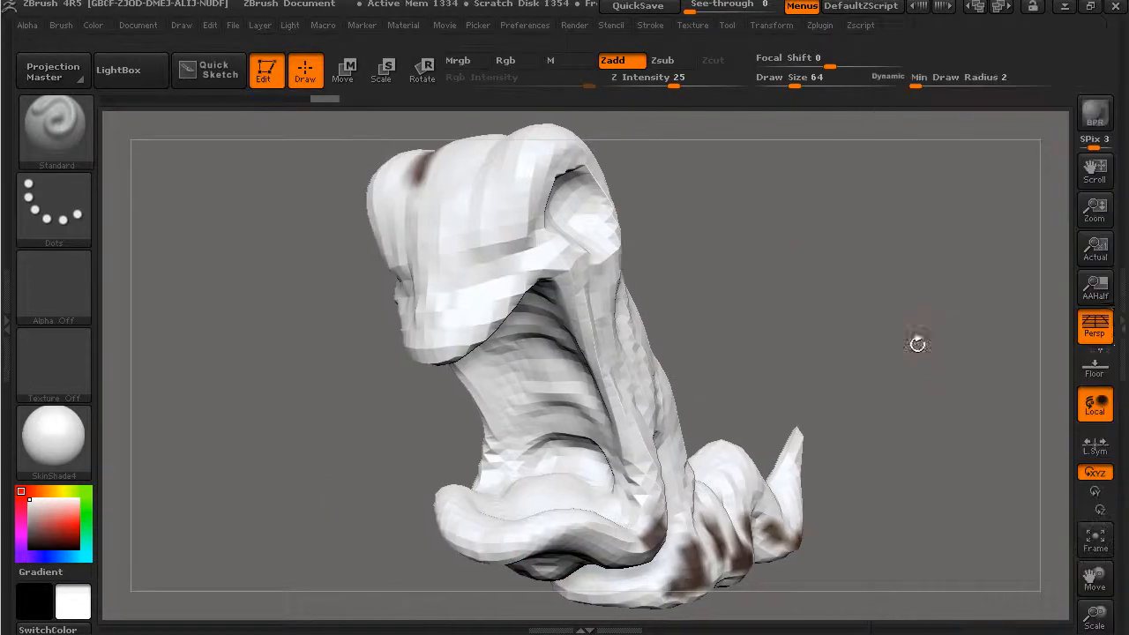
pyautogui.click(1119, 327)
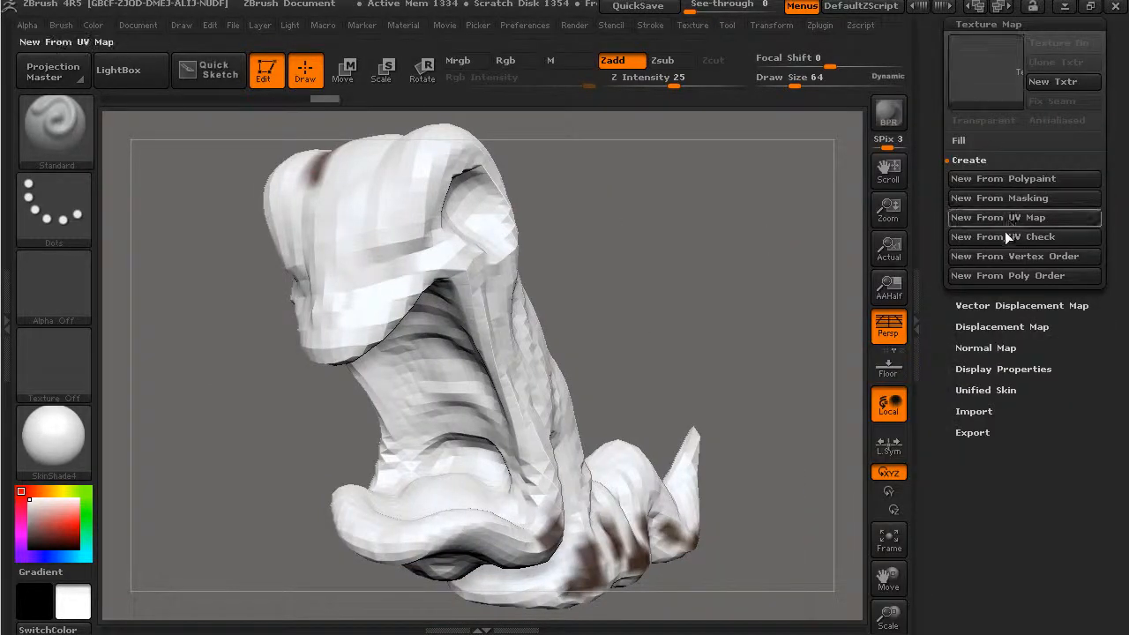
# Create a new texture from the clone's UV map and orbit the model to inspect the seam placement.
pyautogui.click(1073, 275)
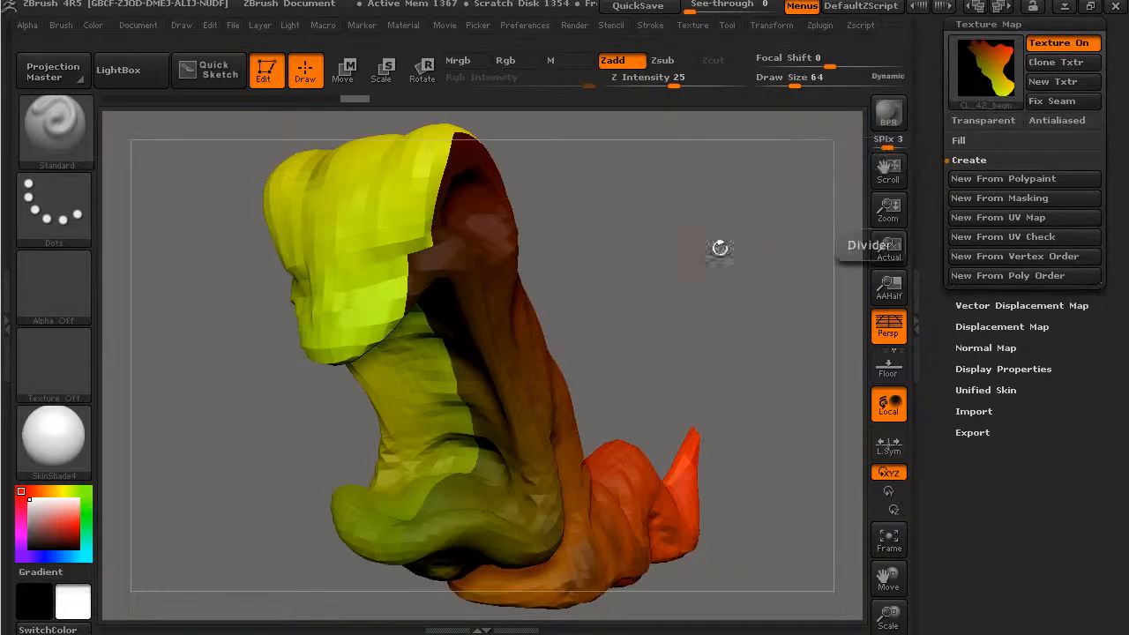
pyautogui.moveTo(750, 247)
pyautogui.mouseDown()
pyautogui.moveTo(813, 219)
pyautogui.moveTo(737, 262)
pyautogui.mouseUp()
pyautogui.moveTo(501, 166); pyautogui.dragTo(645, 250)
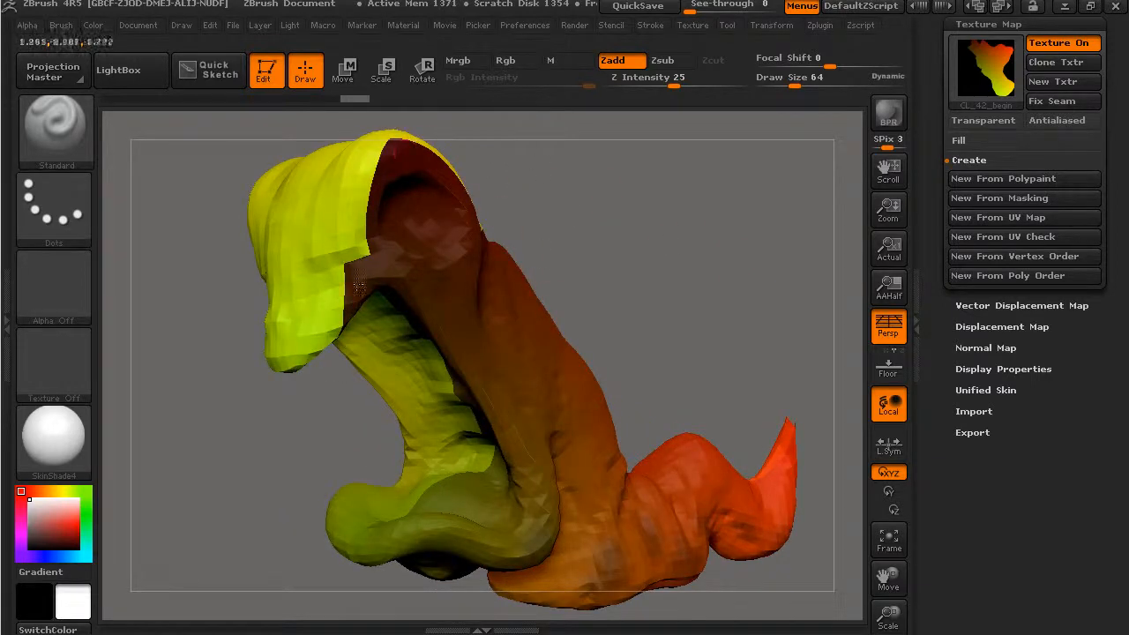
pyautogui.moveTo(710, 315); pyautogui.dragTo(778, 313)
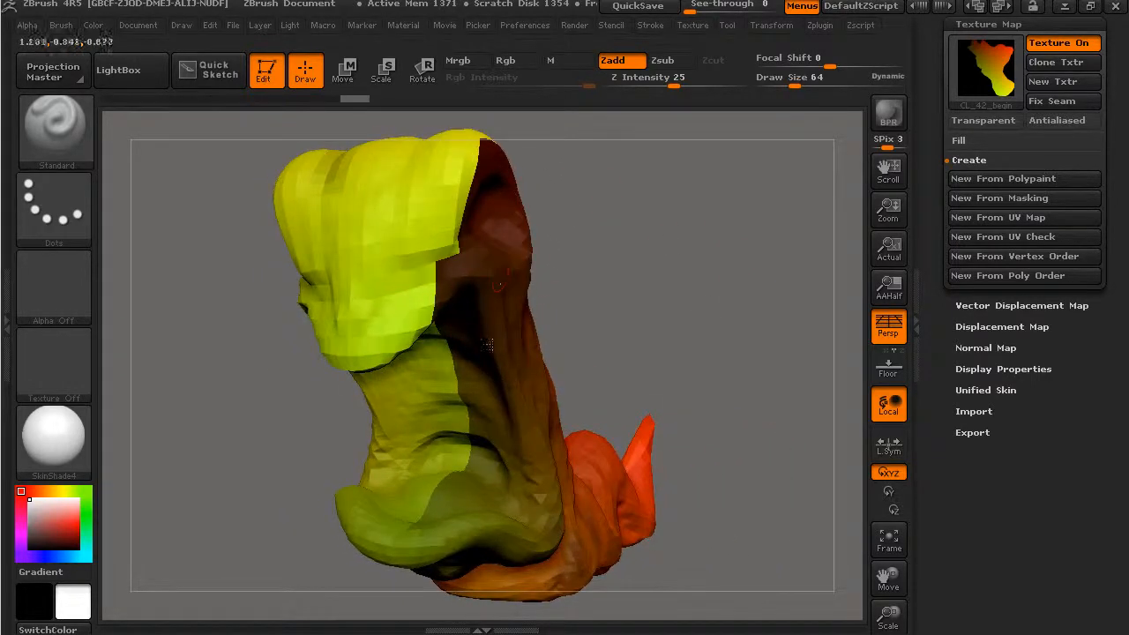
# Enable control painting in UV Master and choose Protect mode for the clone.
pyautogui.click(778, 26)
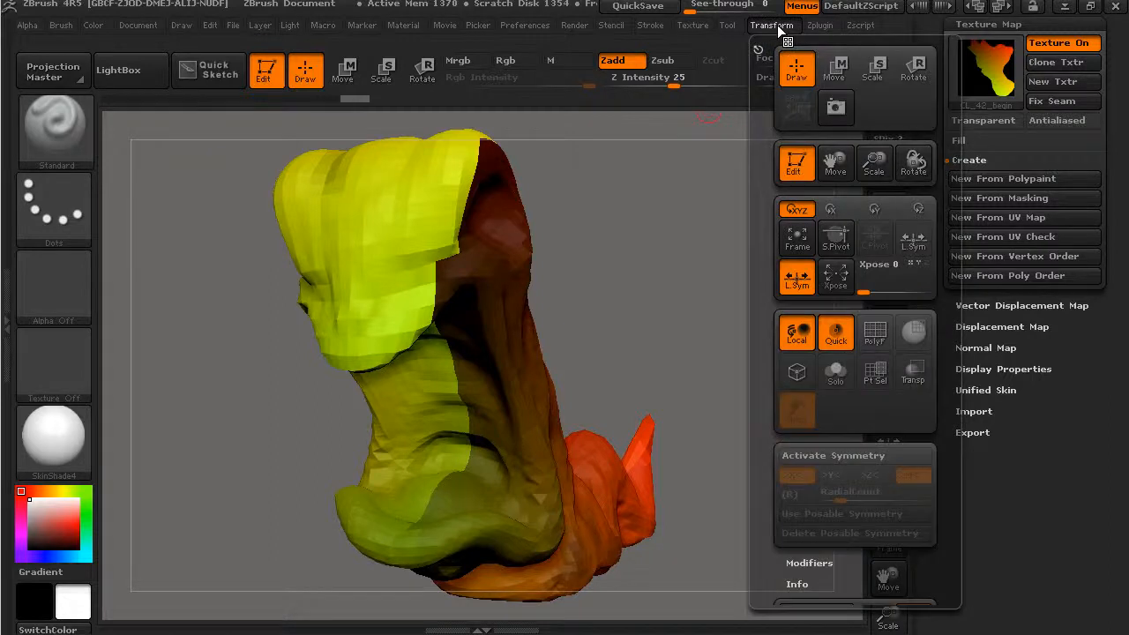
pyautogui.click(820, 25)
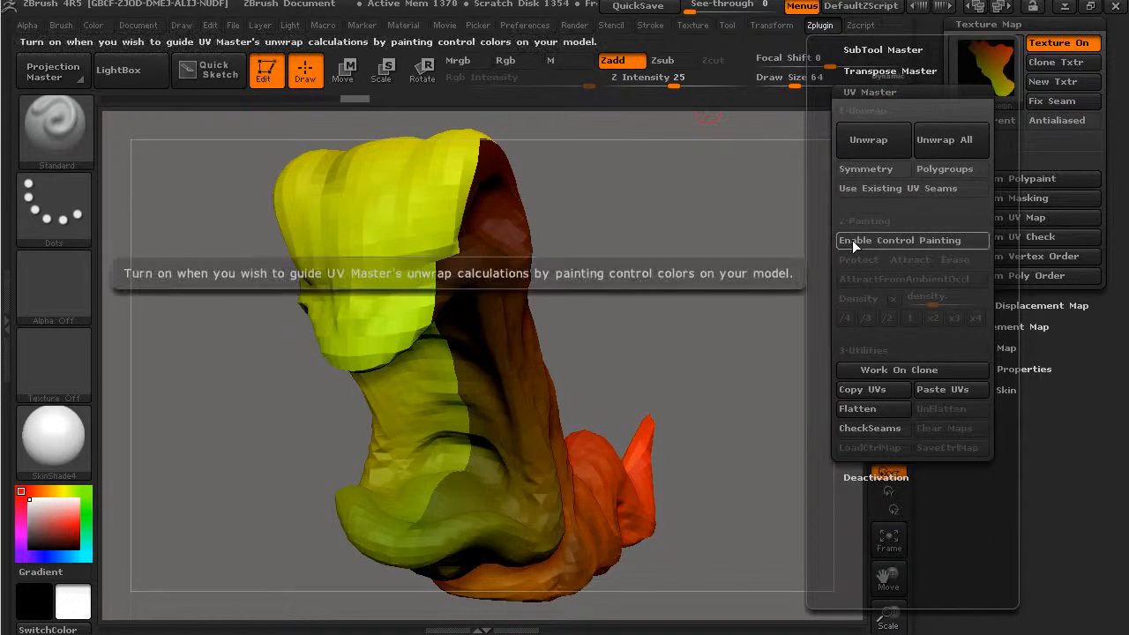
pyautogui.click(852, 240)
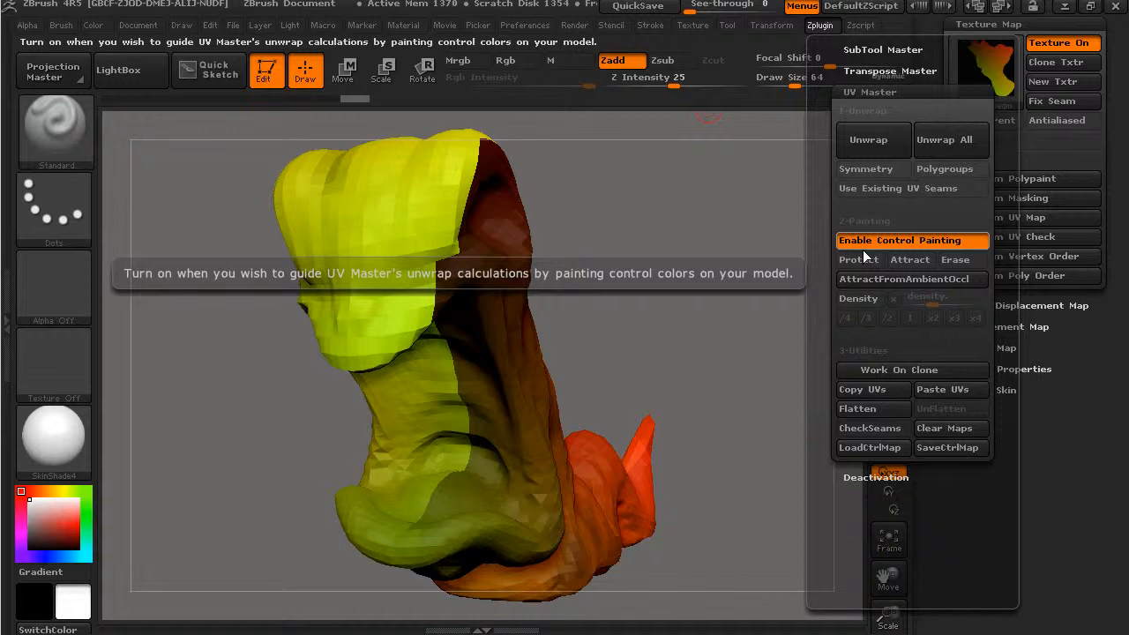
pyautogui.click(866, 264)
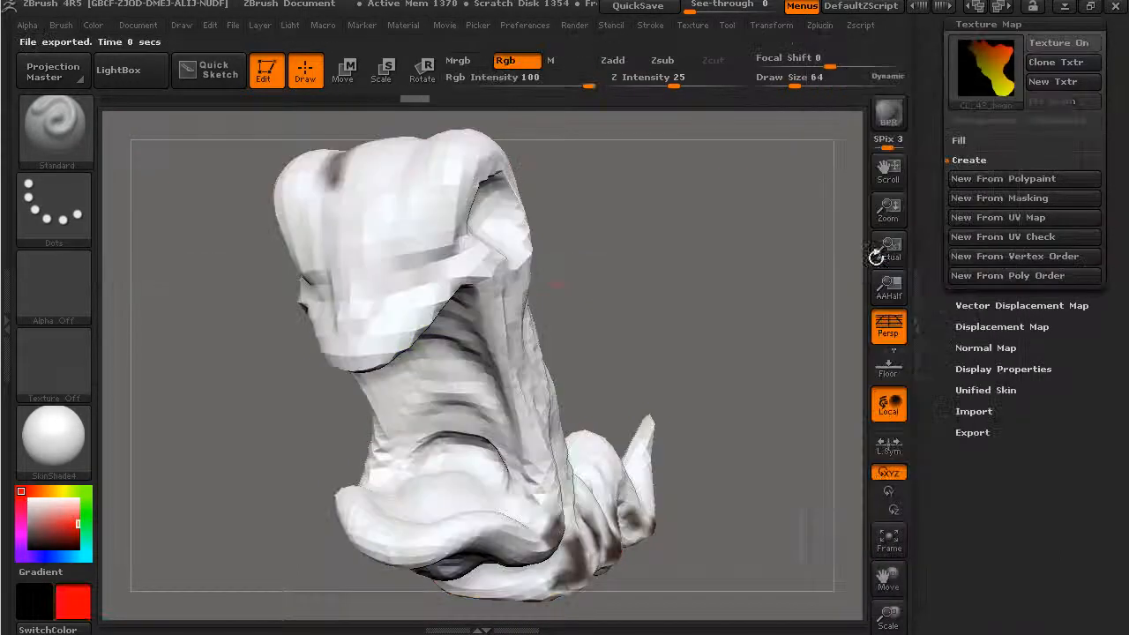
# Set the draw size to 370 and paint red protection over the worm's face, mouth interior and lower lip.
pyautogui.moveTo(796, 81); pyautogui.dragTo(846, 90)
pyautogui.moveTo(256, 231)
pyautogui.mouseDown()
pyautogui.moveTo(589, 249)
pyautogui.moveTo(660, 226)
pyautogui.mouseUp()
pyautogui.moveTo(686, 290)
pyautogui.mouseDown()
pyautogui.moveTo(706, 260)
pyautogui.moveTo(727, 275)
pyautogui.moveTo(575, 253)
pyautogui.mouseUp()
pyautogui.moveTo(467, 252)
pyautogui.mouseDown()
pyautogui.moveTo(481, 234)
pyautogui.moveTo(470, 176)
pyautogui.moveTo(441, 258)
pyautogui.mouseUp()
pyautogui.moveTo(615, 364); pyautogui.dragTo(613, 287)
pyautogui.moveTo(507, 304)
pyautogui.mouseDown()
pyautogui.moveTo(470, 336)
pyautogui.moveTo(501, 248)
pyautogui.mouseUp()
pyautogui.moveTo(645, 221); pyautogui.dragTo(551, 252)
pyautogui.moveTo(540, 194); pyautogui.dragTo(503, 181)
pyautogui.moveTo(713, 262); pyautogui.dragTo(787, 273)
pyautogui.moveTo(392, 410)
pyautogui.mouseDown()
pyautogui.moveTo(455, 414)
pyautogui.moveTo(481, 450)
pyautogui.moveTo(441, 490)
pyautogui.mouseUp()
pyautogui.moveTo(622, 441); pyautogui.dragTo(638, 292)
pyautogui.moveTo(486, 353)
pyautogui.mouseDown()
pyautogui.moveTo(492, 386)
pyautogui.moveTo(410, 405)
pyautogui.moveTo(503, 414)
pyautogui.moveTo(484, 438)
pyautogui.mouseUp()
pyautogui.moveTo(768, 388)
pyautogui.mouseDown()
pyautogui.moveTo(698, 393)
pyautogui.moveTo(670, 468)
pyautogui.mouseUp()
# Switch control painting to Attract and paint a blue seam-attracting area along the worm's back towards the tail.
pyautogui.click(728, 25)
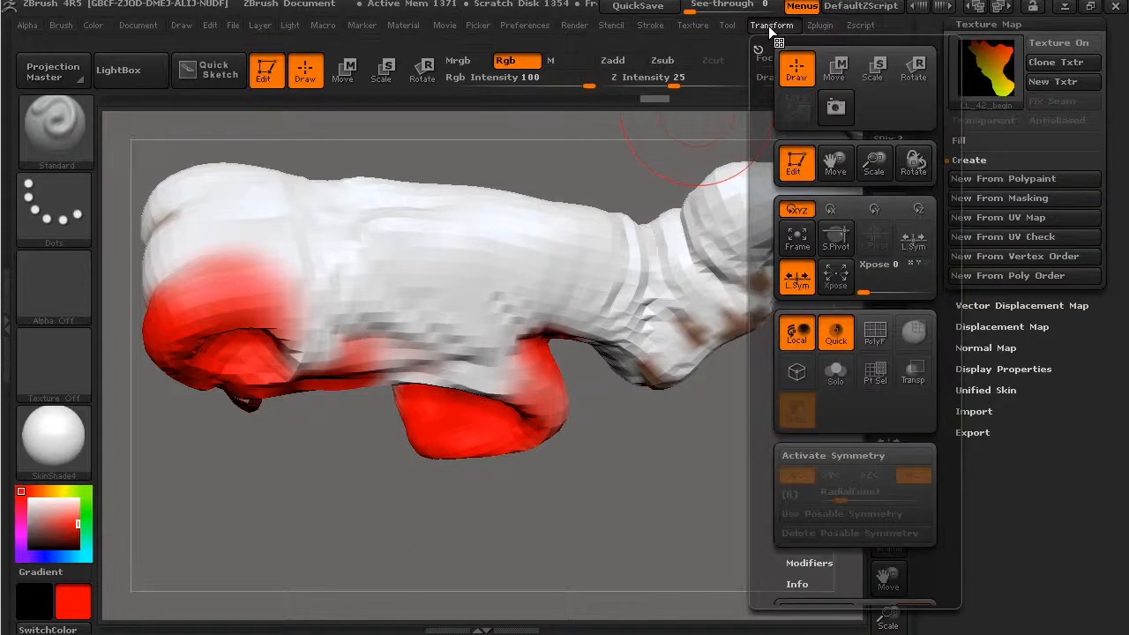
pyautogui.moveTo(820, 24)
pyautogui.click(910, 478)
pyautogui.moveTo(723, 494); pyautogui.dragTo(697, 587)
pyautogui.moveTo(228, 270)
pyautogui.mouseDown()
pyautogui.moveTo(349, 280)
pyautogui.moveTo(776, 219)
pyautogui.mouseUp()
pyautogui.moveTo(495, 521)
pyautogui.mouseDown()
pyautogui.moveTo(534, 507)
pyautogui.moveTo(698, 205)
pyautogui.moveTo(680, 203)
pyautogui.mouseUp()
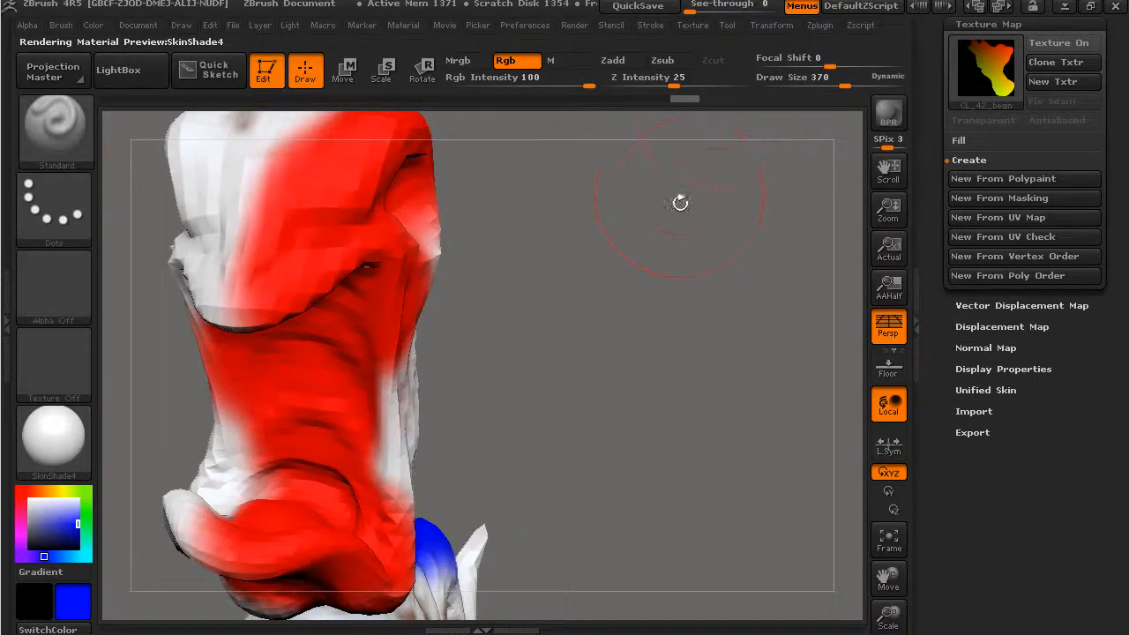
# Switch back to Protect and paint red over the remaining unprotected areas of the worm's head and front.
pyautogui.click(769, 26)
pyautogui.click(820, 26)
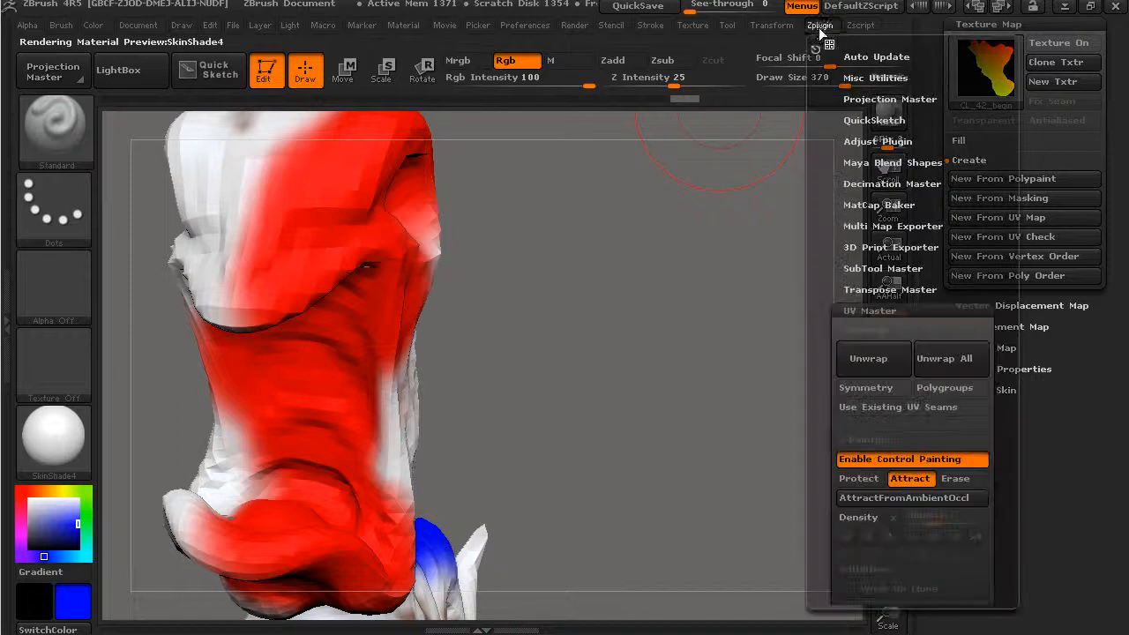
pyautogui.click(865, 484)
pyautogui.keyDown('alt'); pyautogui.moveTo(565, 362); pyautogui.dragTo(786, 335); pyautogui.keyUp('alt')
pyautogui.moveTo(532, 239); pyautogui.dragTo(448, 177)
pyautogui.keyDown('alt'); pyautogui.moveTo(655, 144); pyautogui.dragTo(697, 274); pyautogui.keyUp('alt')
pyautogui.moveTo(498, 269)
pyautogui.mouseDown()
pyautogui.moveTo(459, 249)
pyautogui.moveTo(538, 269)
pyautogui.mouseUp()
pyautogui.moveTo(452, 338)
pyautogui.mouseDown()
pyautogui.moveTo(412, 309)
pyautogui.moveTo(425, 446)
pyautogui.moveTo(388, 503)
pyautogui.mouseUp()
pyautogui.moveTo(322, 520)
pyautogui.keyDown('alt'); pyautogui.mouseDown()
pyautogui.moveTo(337, 340)
pyautogui.moveTo(459, 353)
pyautogui.moveTo(402, 407)
pyautogui.moveTo(481, 516)
pyautogui.moveTo(523, 540)
pyautogui.mouseUp(); pyautogui.keyUp('alt')
pyautogui.moveTo(715, 413)
pyautogui.mouseDown()
pyautogui.moveTo(600, 419)
pyautogui.moveTo(628, 426)
pyautogui.mouseUp()
pyautogui.moveTo(578, 432); pyautogui.dragTo(567, 309)
pyautogui.moveTo(721, 169)
pyautogui.keyDown('alt'); pyautogui.mouseDown()
pyautogui.moveTo(733, 268)
pyautogui.moveTo(664, 315)
pyautogui.moveTo(735, 25)
pyautogui.mouseUp(); pyautogui.keyUp('alt')
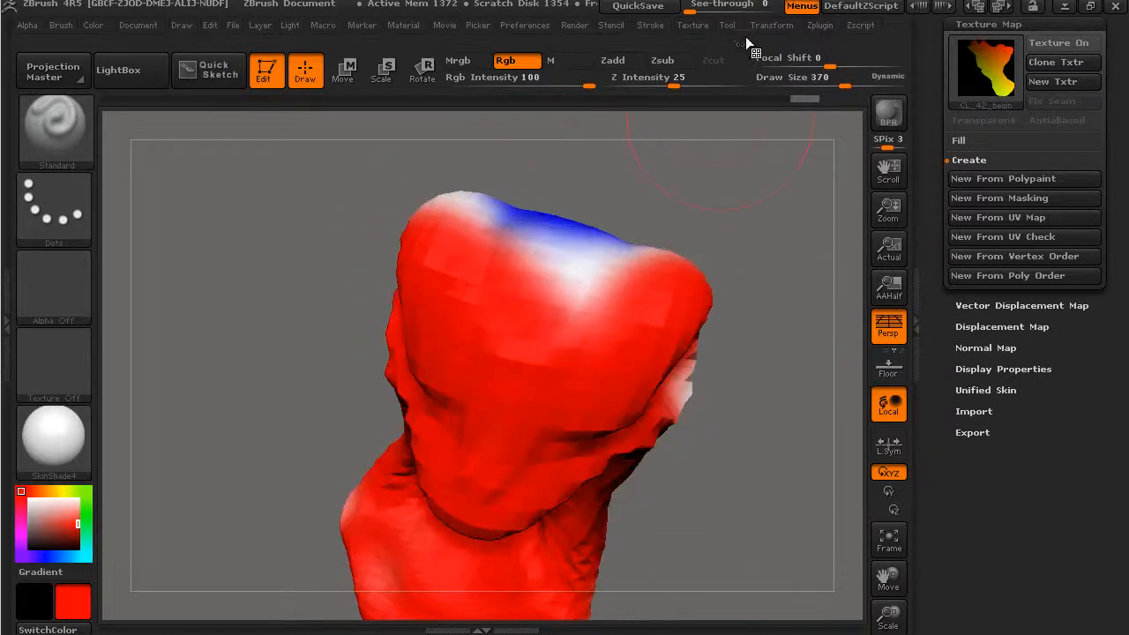
# Switch to Attract and extend the blue seam-attracting area onto the top of the head between the brows.
pyautogui.click(772, 25)
pyautogui.click(727, 25)
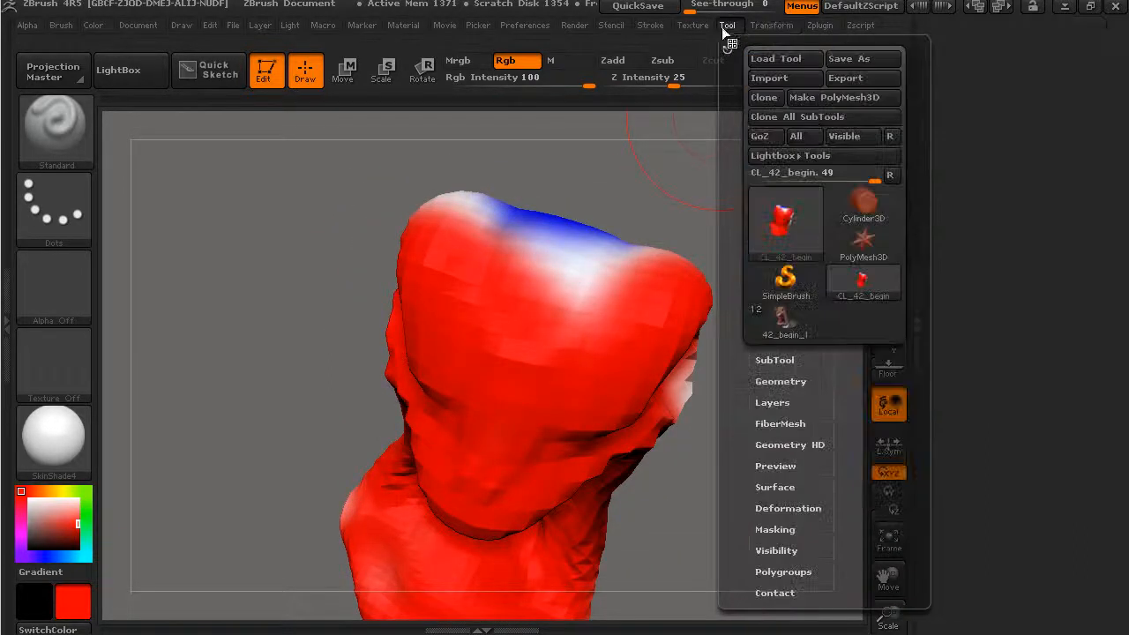
pyautogui.click(821, 24)
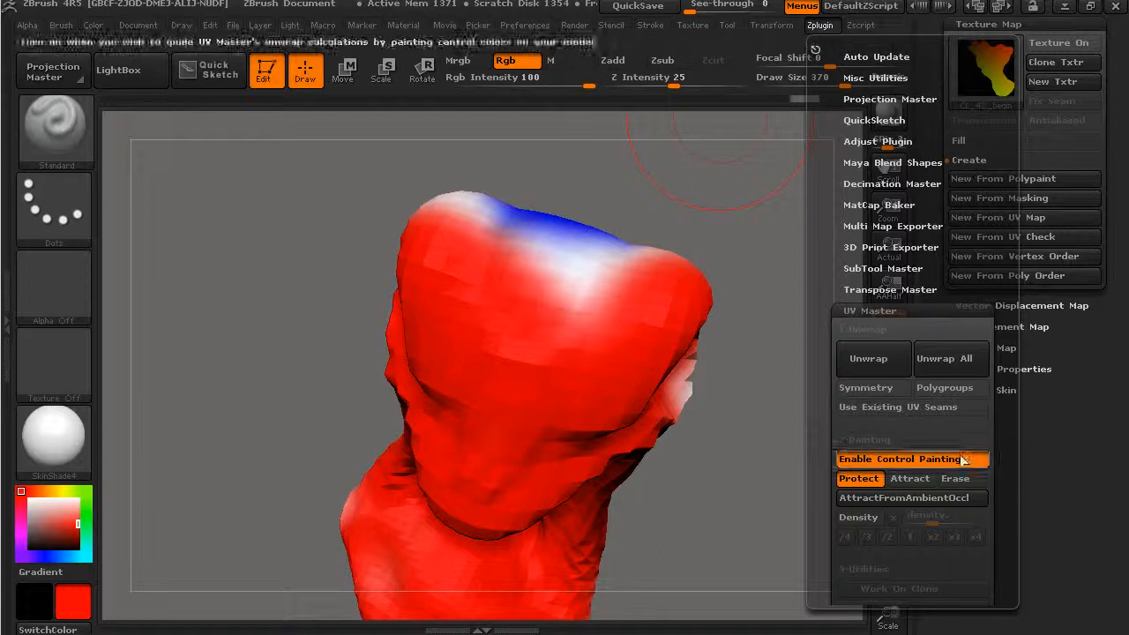
pyautogui.click(919, 490)
pyautogui.moveTo(608, 256); pyautogui.dragTo(546, 260)
pyautogui.moveTo(697, 180); pyautogui.dragTo(724, 231)
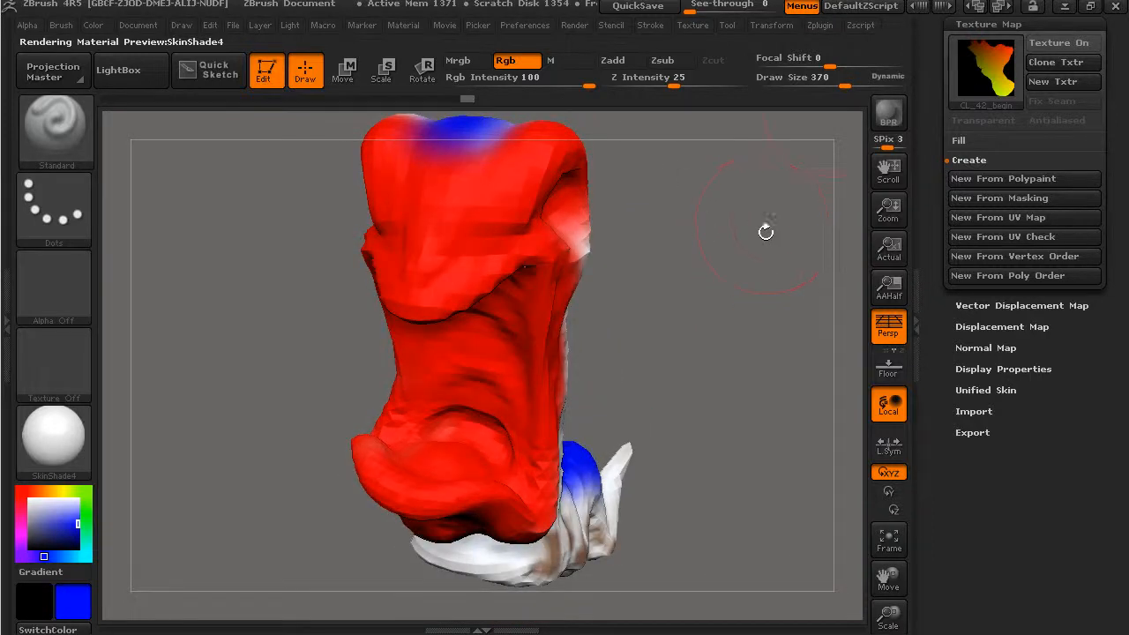
# Unwrap the worm clone using the control painting, and create a new texture from its UV map to inspect the layout.
pyautogui.click(821, 26)
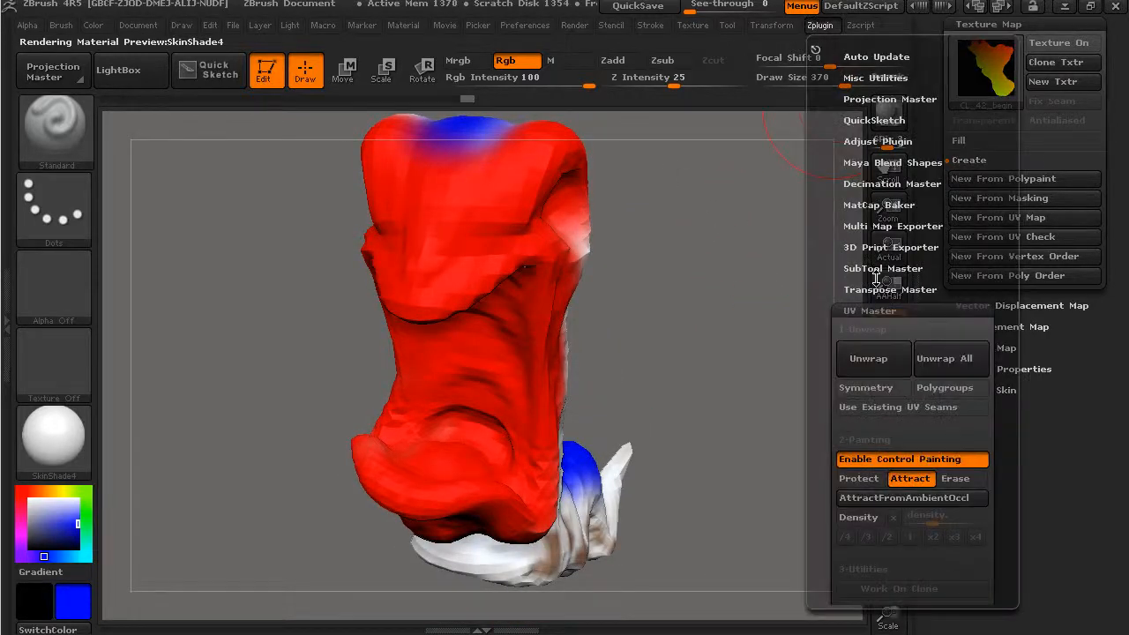
pyautogui.click(874, 366)
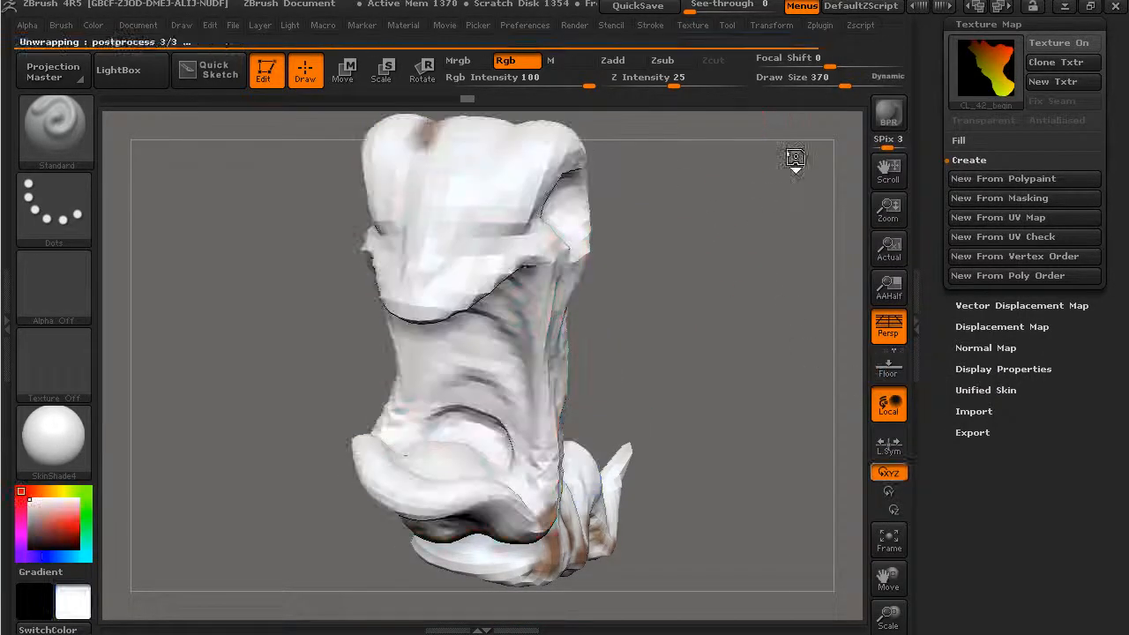
pyautogui.click(1064, 224)
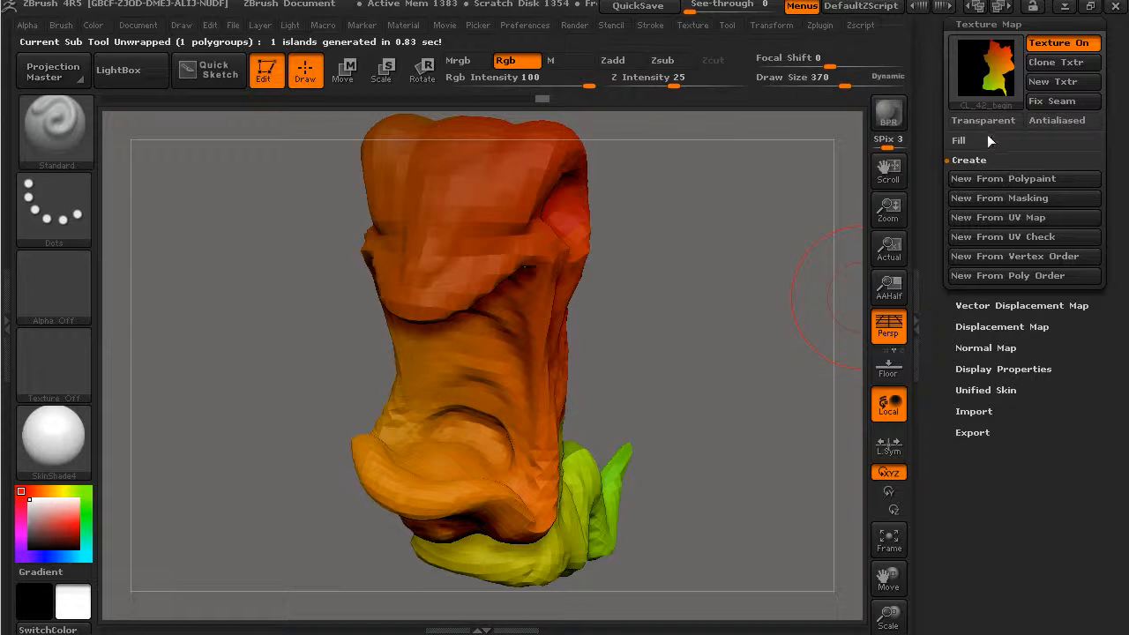
pyautogui.moveTo(1000, 64)
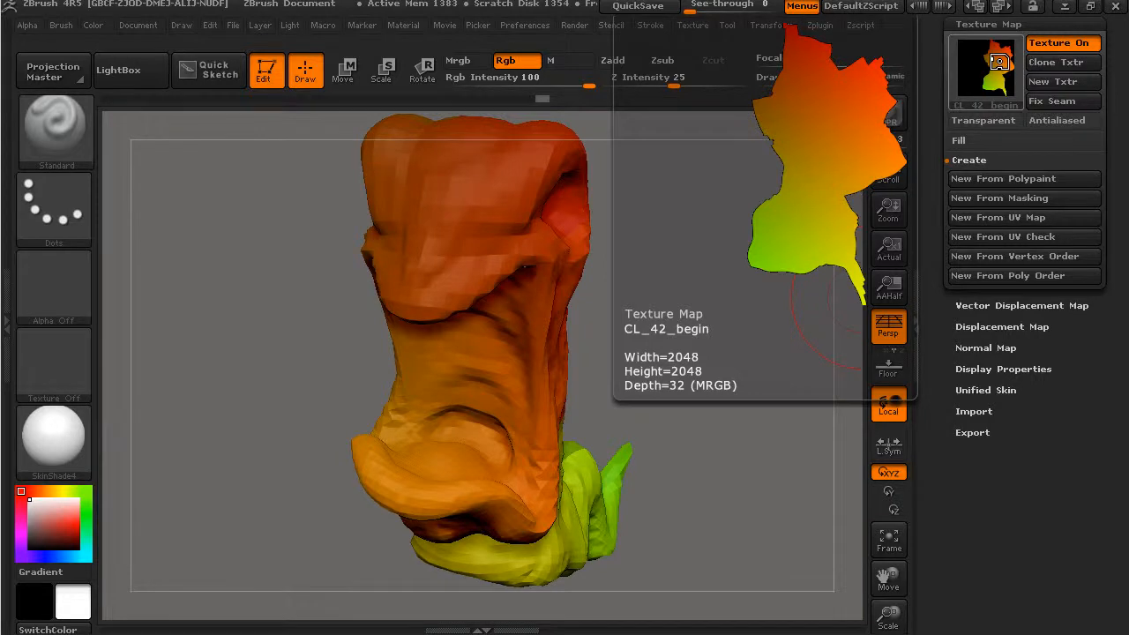
# Flatten the worm clone's unwrapped UVs into an editable 2D layout with UV Master.
pyautogui.moveTo(781, 311); pyautogui.dragTo(794, 294)
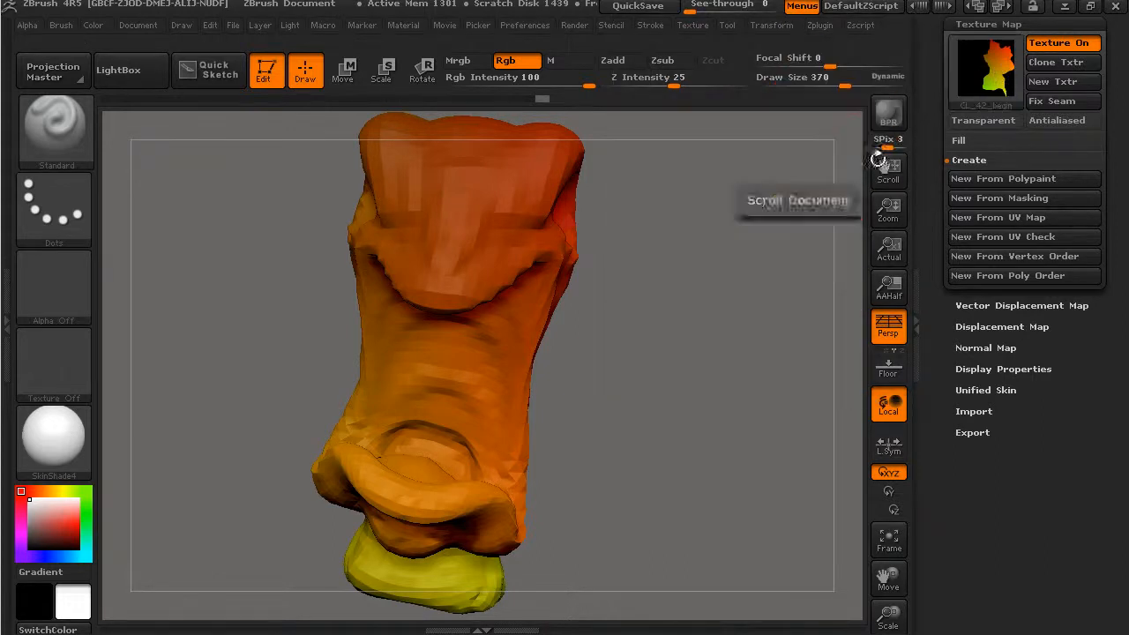
pyautogui.click(774, 25)
pyautogui.click(820, 24)
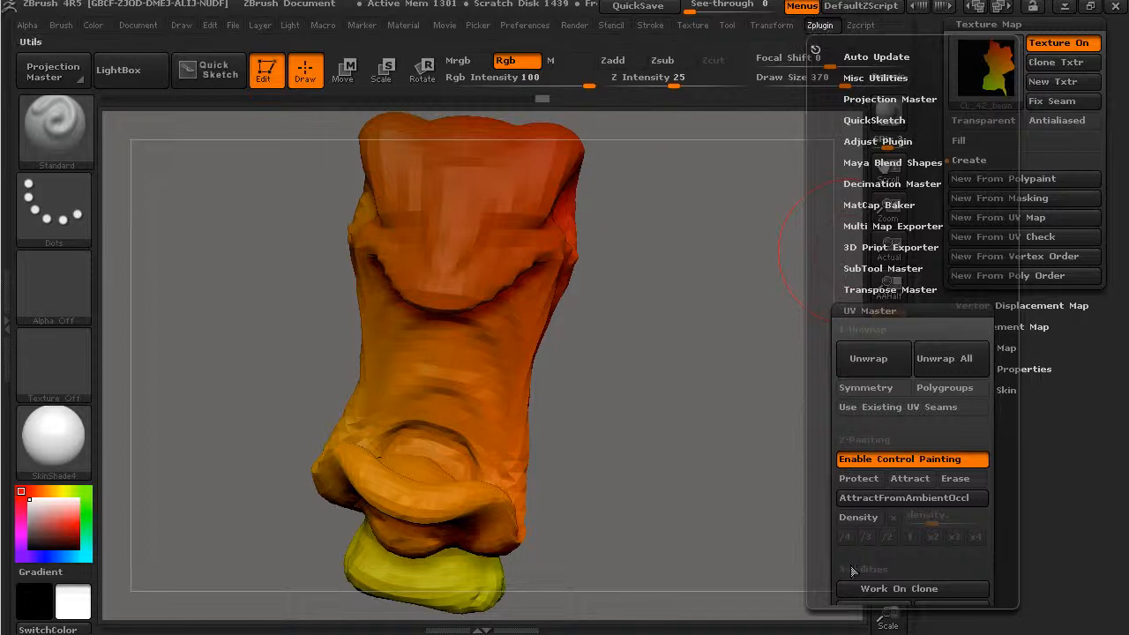
pyautogui.moveTo(824, 577); pyautogui.dragTo(832, 482)
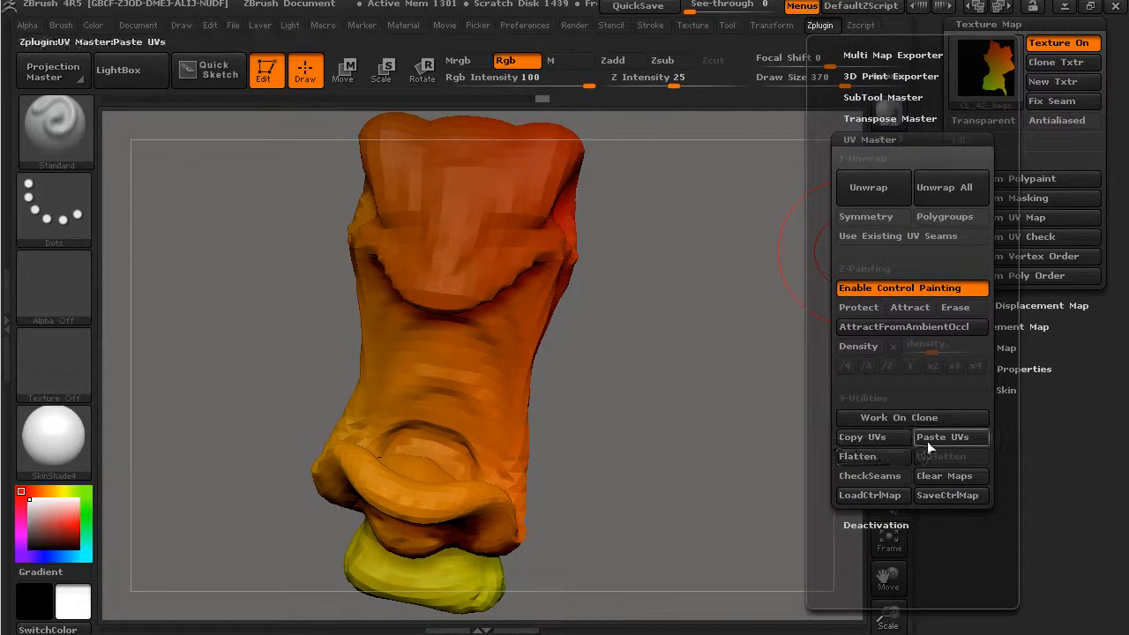
pyautogui.click(888, 454)
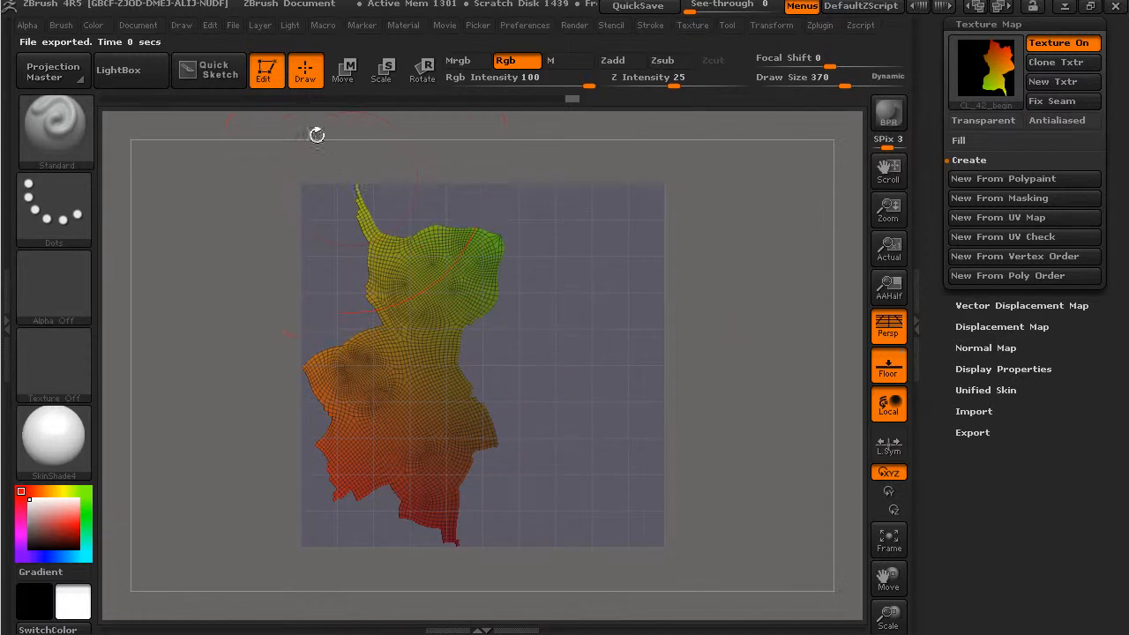
# Move the flattened UV island towards the middle of the UV square with Transpose.
pyautogui.click(345, 80)
pyautogui.moveTo(458, 257); pyautogui.dragTo(377, 452)
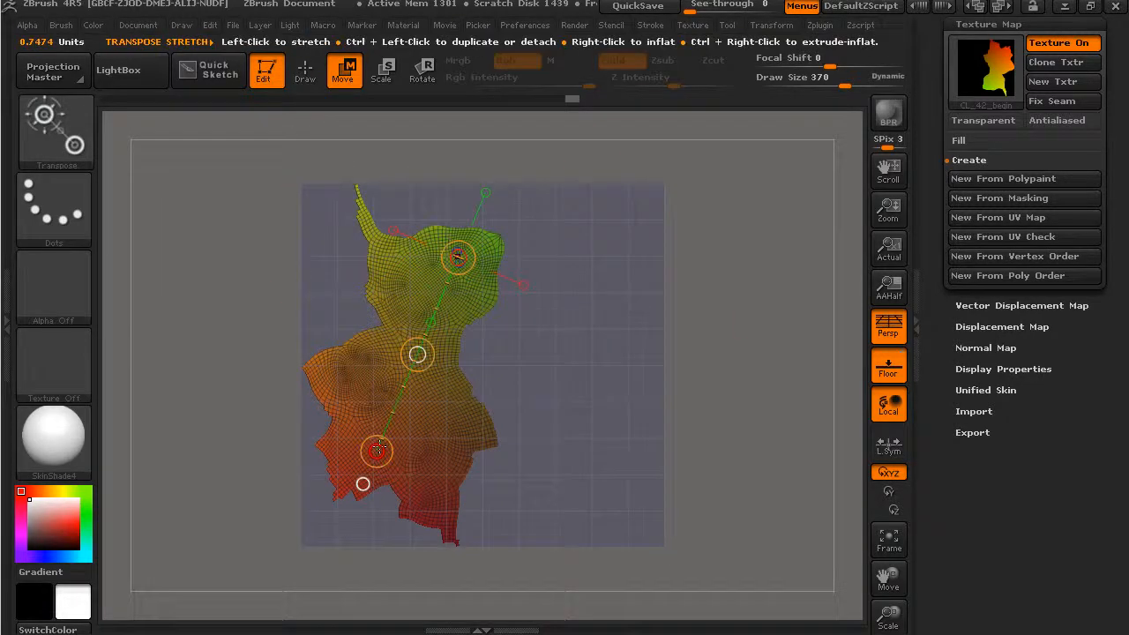
pyautogui.moveTo(417, 353); pyautogui.dragTo(467, 348)
pyautogui.click(422, 82)
pyautogui.moveTo(458, 258); pyautogui.dragTo(562, 331)
pyautogui.hotkey('ctrl', 'z')
# Rotate the flattened UV island diagonally and reposition it to fit inside the UV square.
pyautogui.click(345, 75)
pyautogui.moveTo(386, 527); pyautogui.dragTo(580, 335)
pyautogui.moveTo(498, 421); pyautogui.dragTo(472, 348)
pyautogui.click(425, 66)
pyautogui.moveTo(381, 464)
pyautogui.mouseDown()
pyautogui.moveTo(462, 393)
pyautogui.moveTo(566, 266)
pyautogui.moveTo(545, 292)
pyautogui.moveTo(586, 261)
pyautogui.mouseUp()
pyautogui.click(346, 77)
pyautogui.click(379, 75)
pyautogui.click(348, 75)
pyautogui.moveTo(460, 377); pyautogui.dragTo(440, 377)
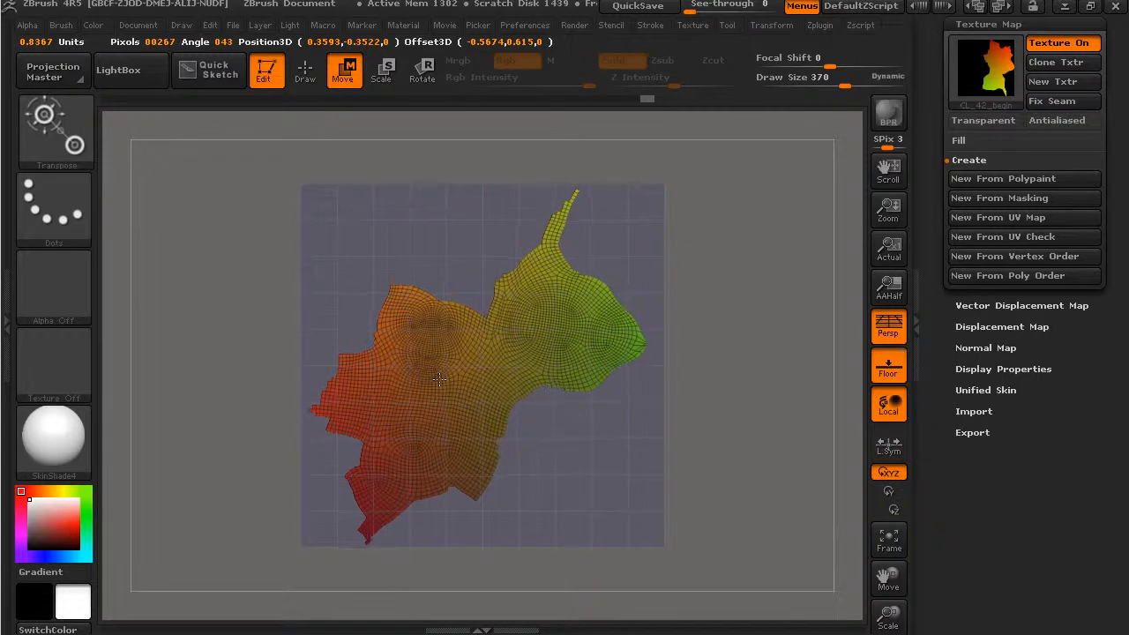
# Unflatten the clone back to its 3D shape and copy its rearranged UVs with UV Master.
pyautogui.click(305, 72)
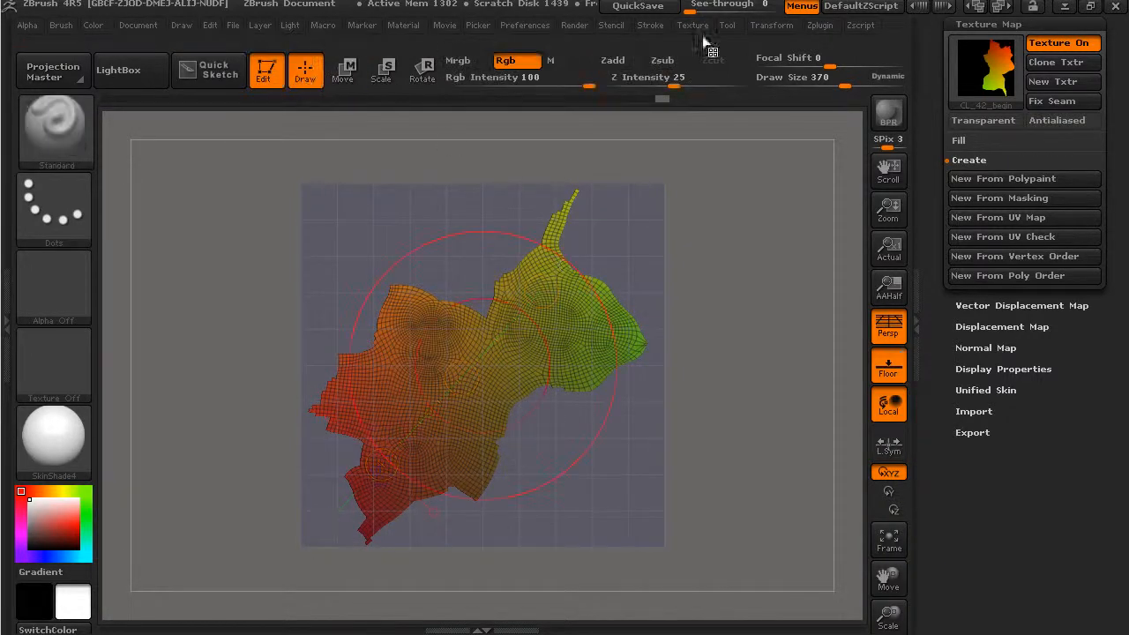
pyautogui.click(811, 27)
pyautogui.scroll(-5, 852, 331)
pyautogui.click(941, 330)
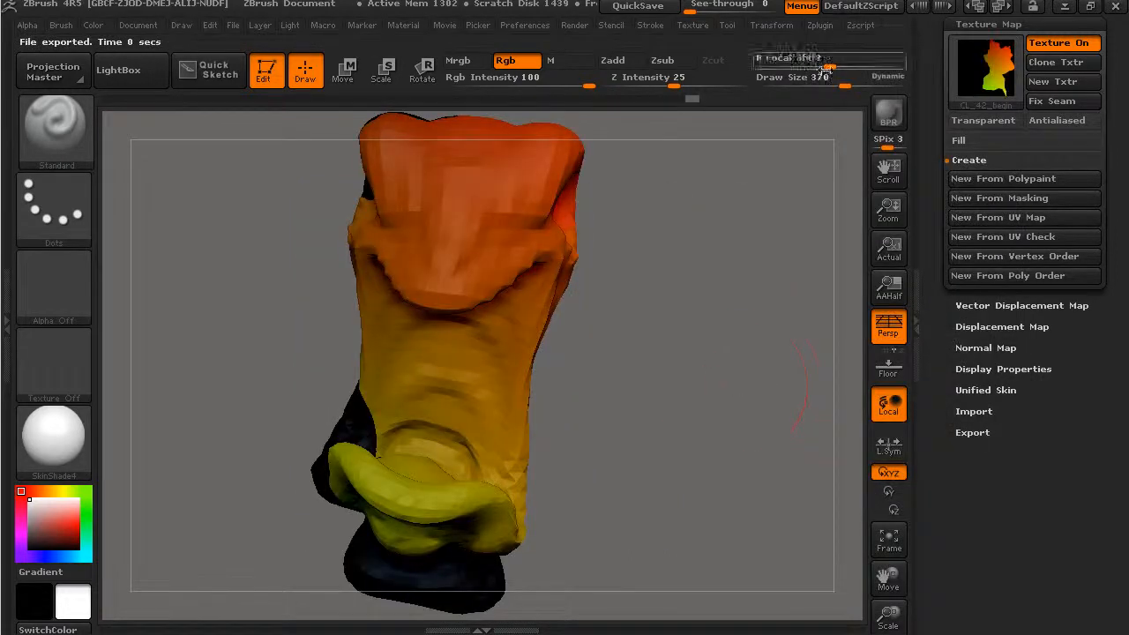
pyautogui.click(820, 24)
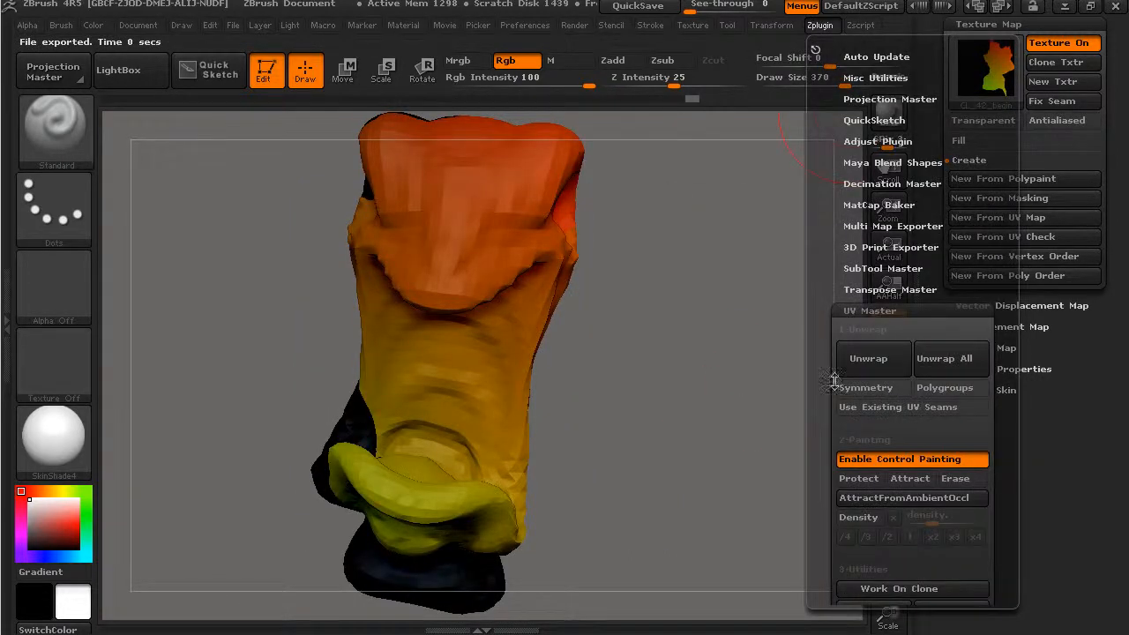
pyautogui.scroll(-4, 825, 370)
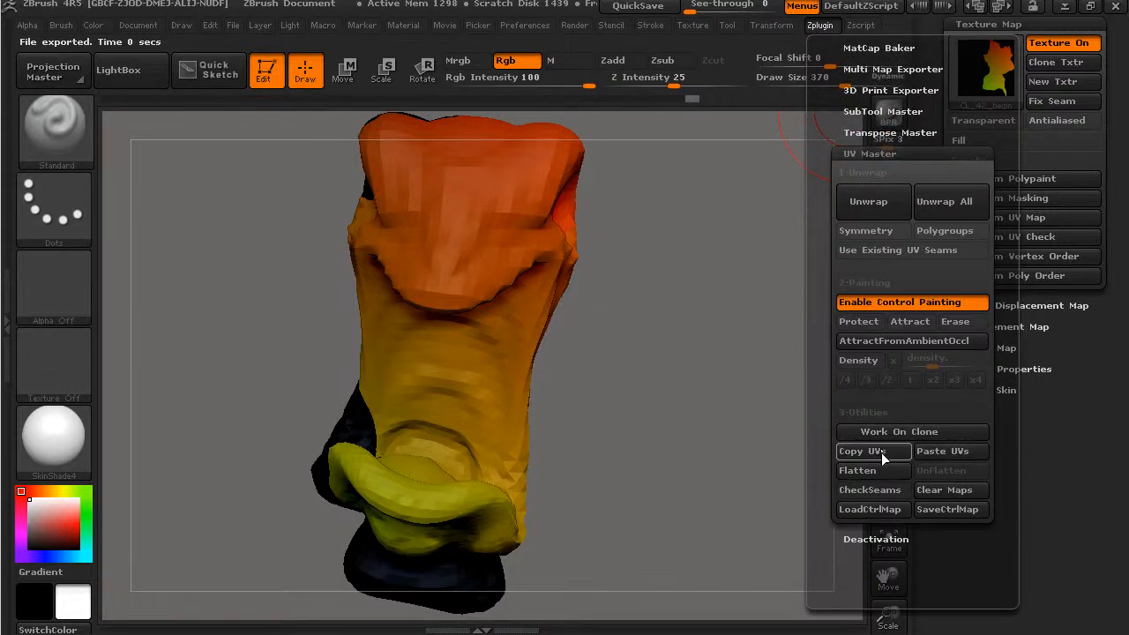
pyautogui.click(876, 453)
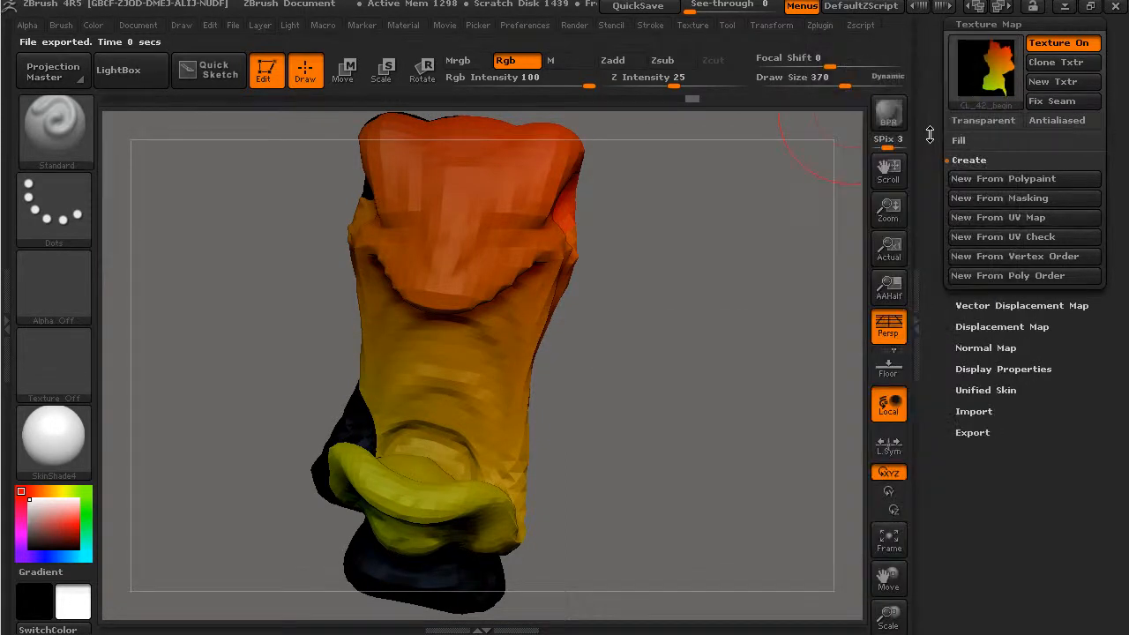
# Switch back to the original worm tool 42_begin_1 and paste the copied UVs onto it.
pyautogui.click(962, 328)
pyautogui.moveTo(781, 298); pyautogui.dragTo(623, 391)
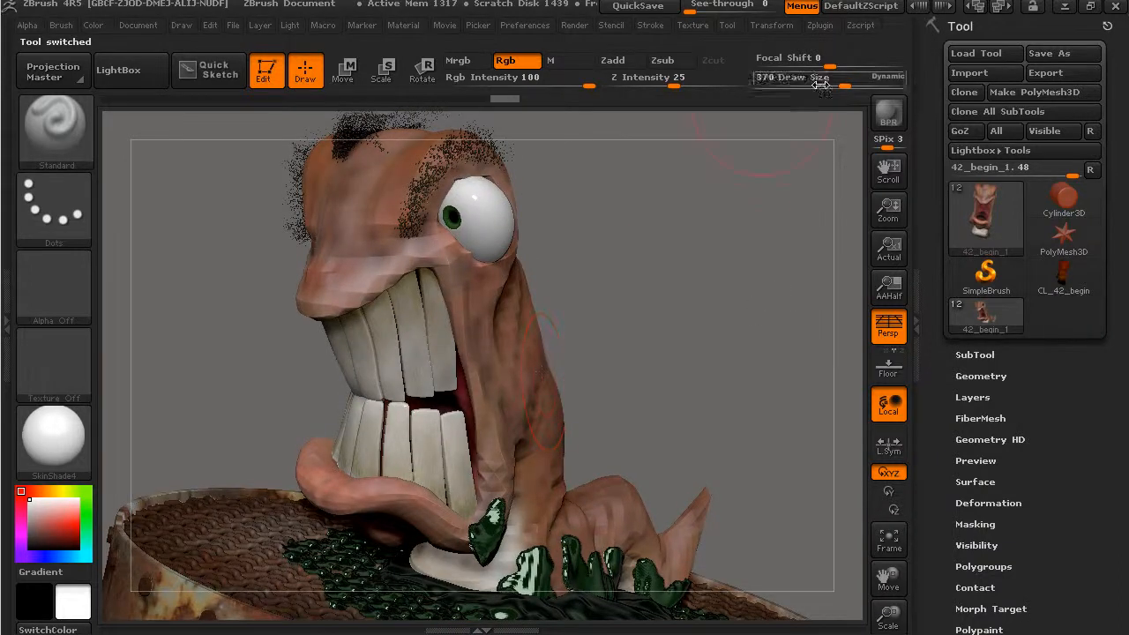
pyautogui.click(817, 27)
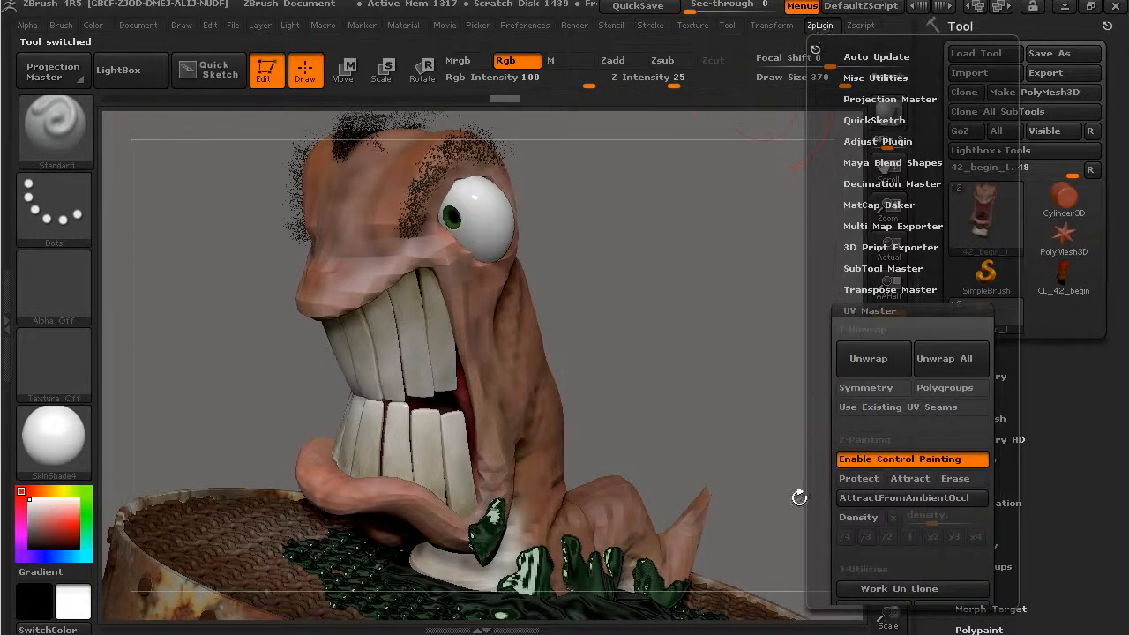
pyautogui.moveTo(825, 507); pyautogui.dragTo(825, 420)
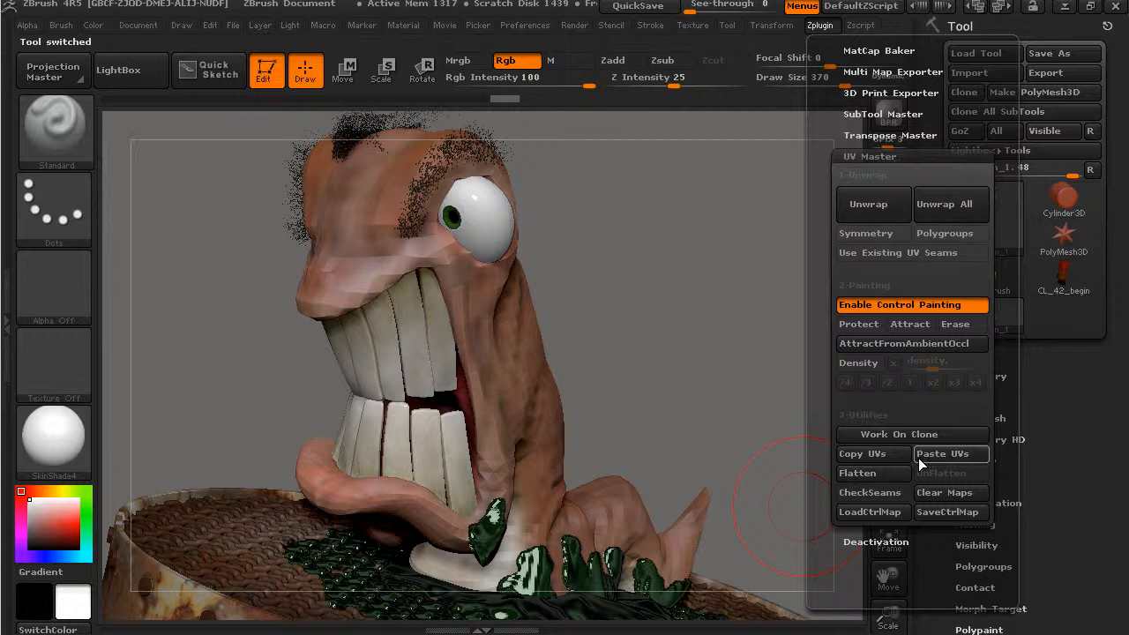
pyautogui.click(948, 512)
# Set the original worm's geometry to subdivision level 6.
pyautogui.moveTo(946, 468); pyautogui.dragTo(946, 368)
pyautogui.click(1051, 432)
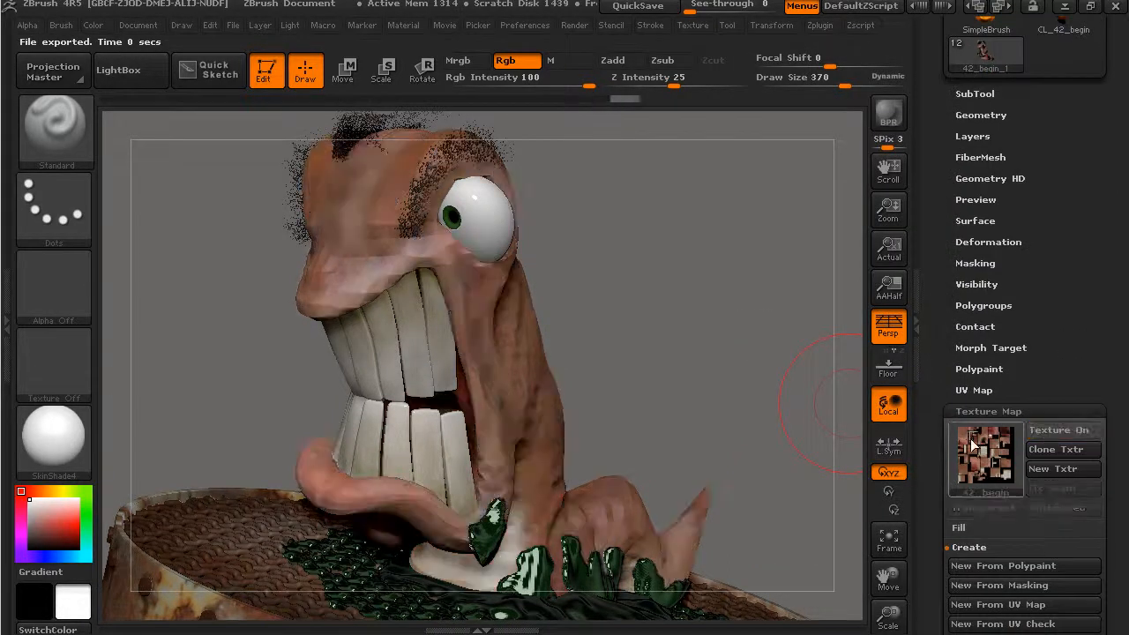
pyautogui.click(981, 115)
pyautogui.moveTo(968, 154); pyautogui.dragTo(1028, 159)
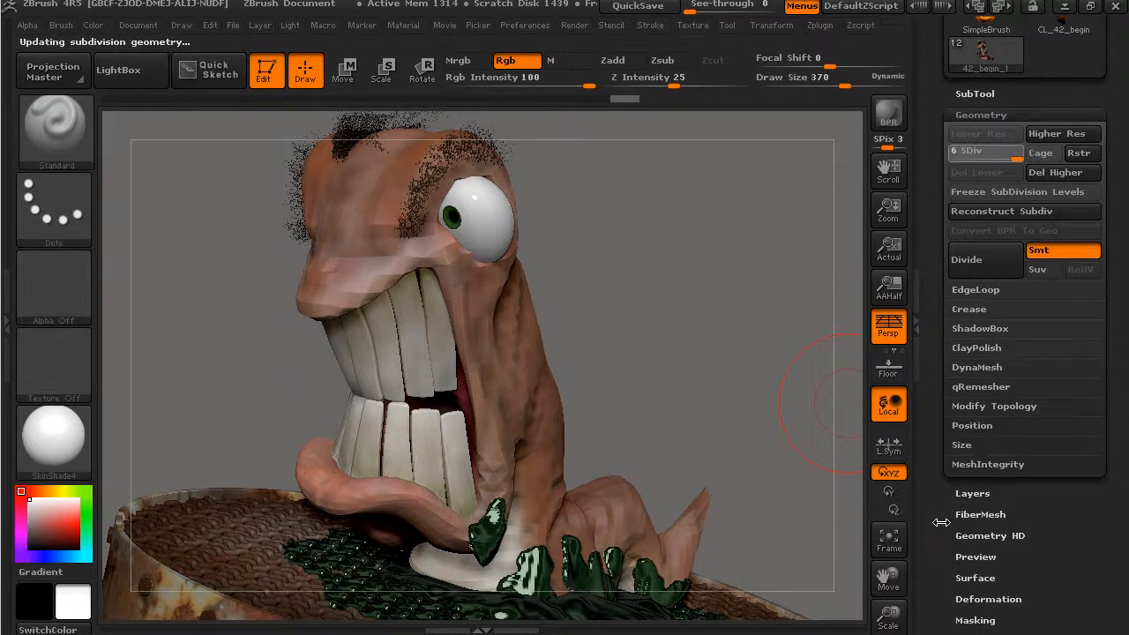
# Create a new texture map from the worm's polypaint on the pasted UVs and preview it.
pyautogui.moveTo(944, 505); pyautogui.dragTo(953, 455)
pyautogui.click(991, 297)
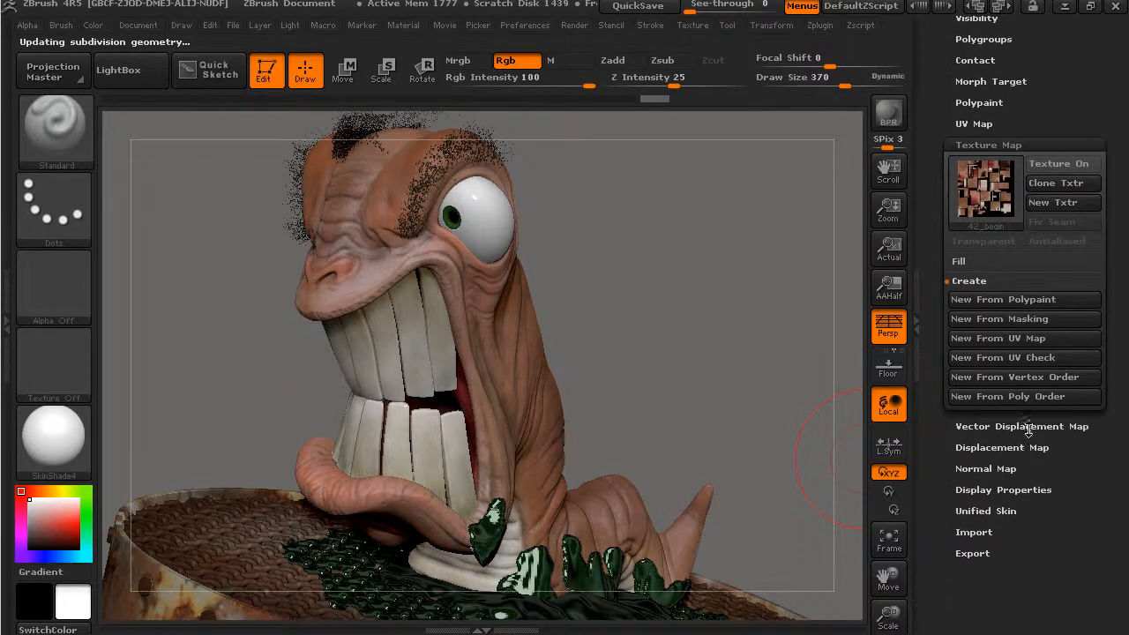
pyautogui.click(1023, 299)
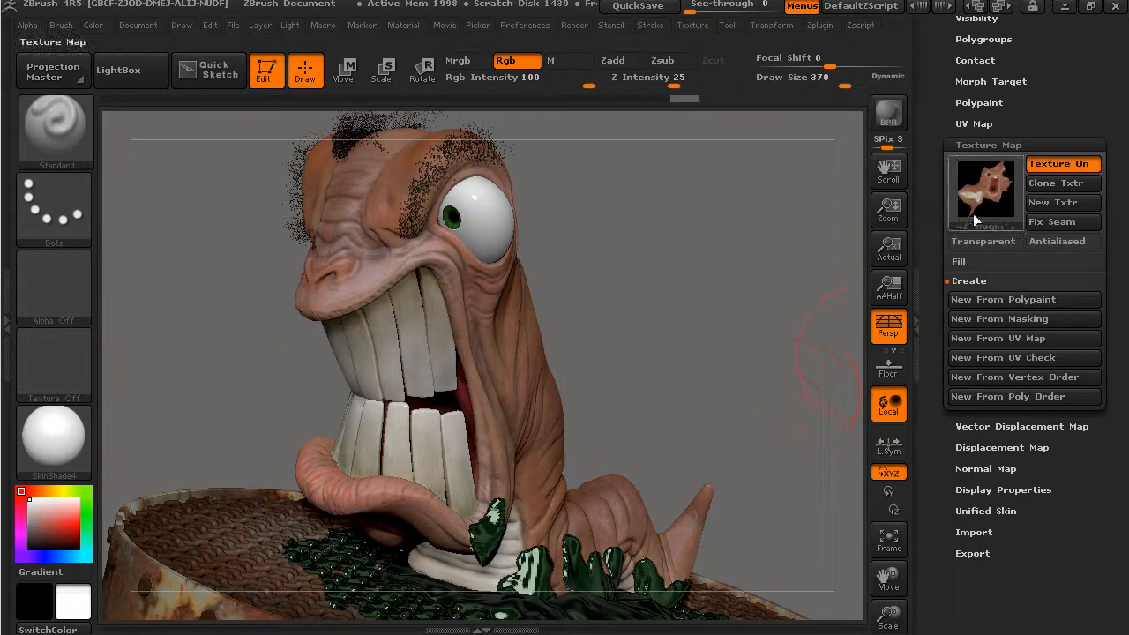
pyautogui.moveTo(999, 201)
pyautogui.moveTo(990, 199)
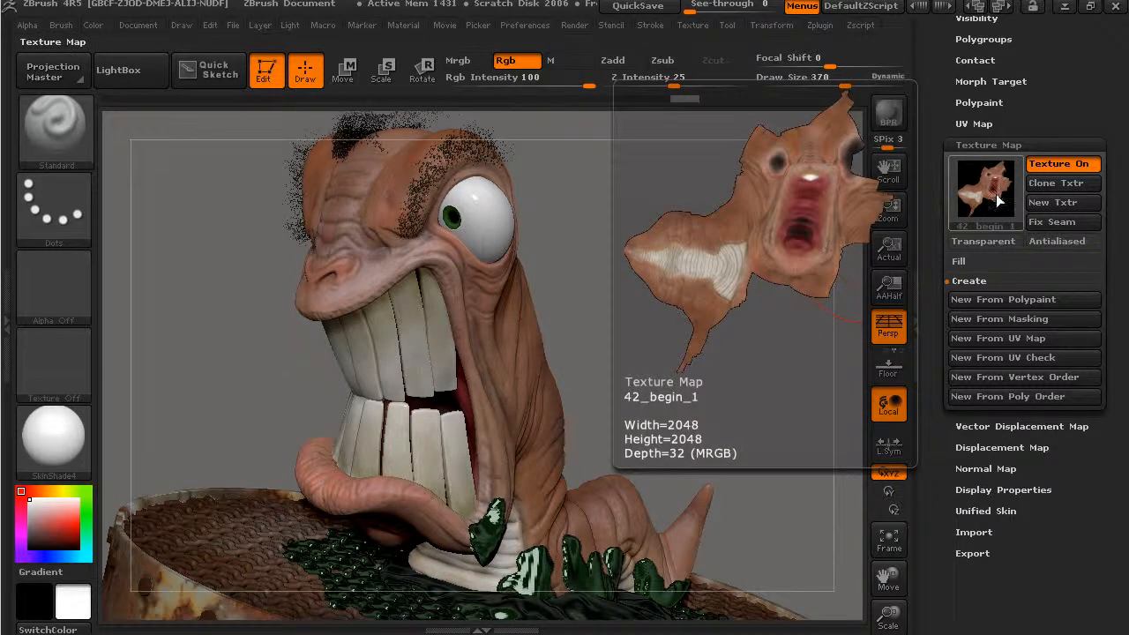